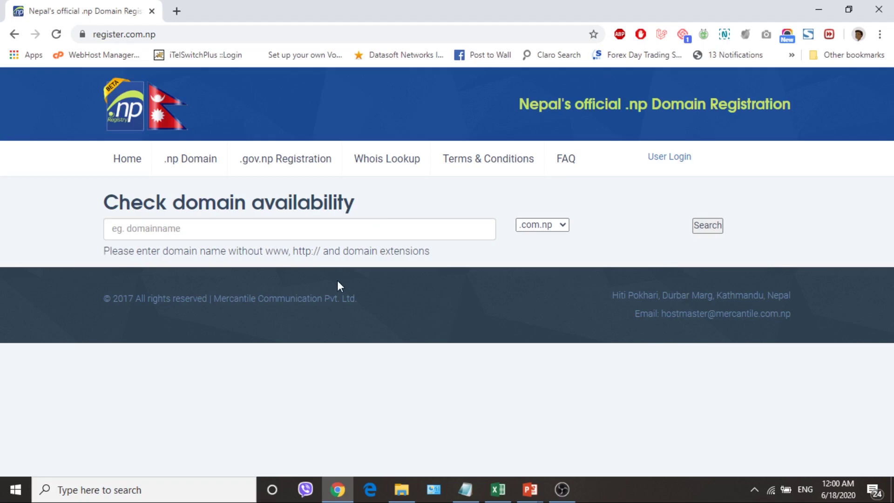
Search for subash.com.np and see that it is already taken
click(260, 232)
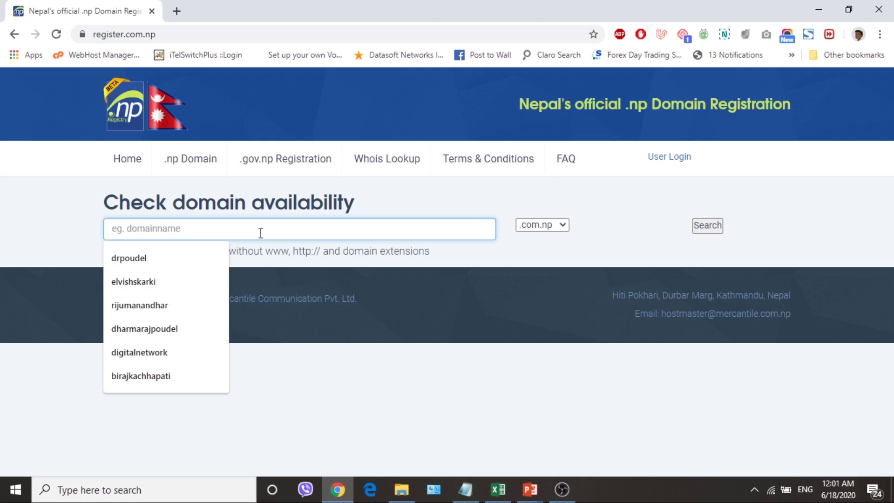
text(subash)
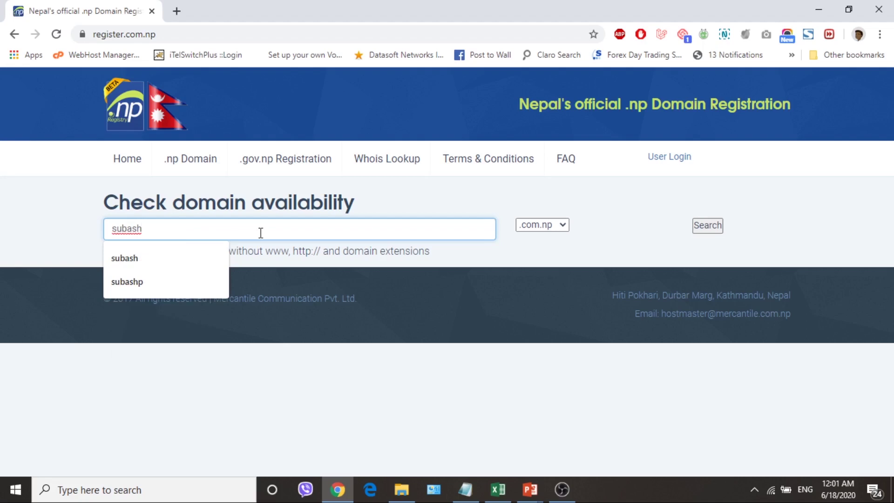
click(437, 202)
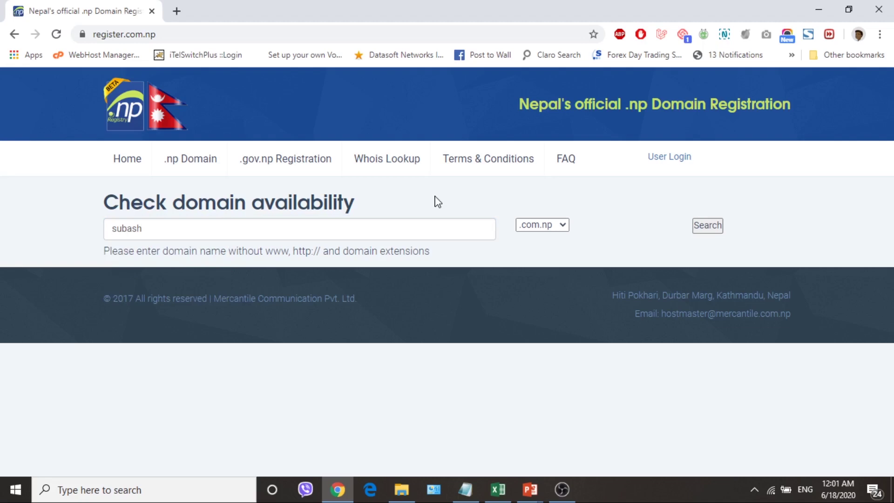
click(707, 230)
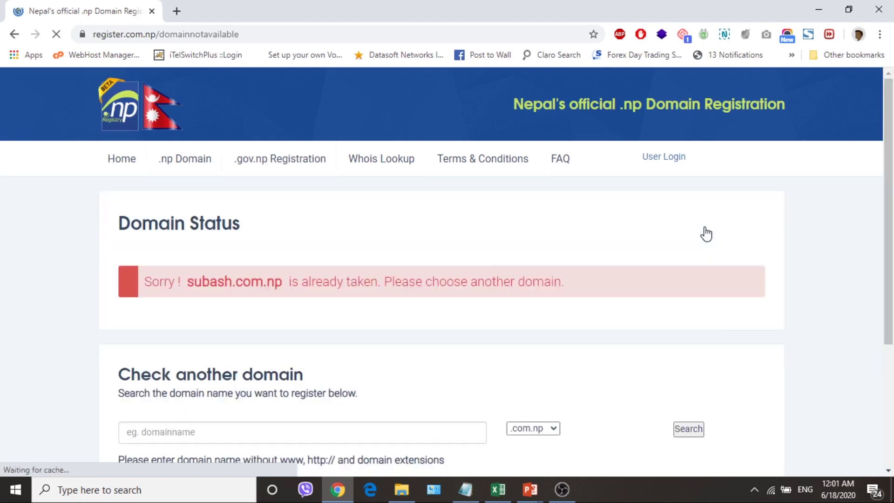
scroll(728, 320, down, 1)
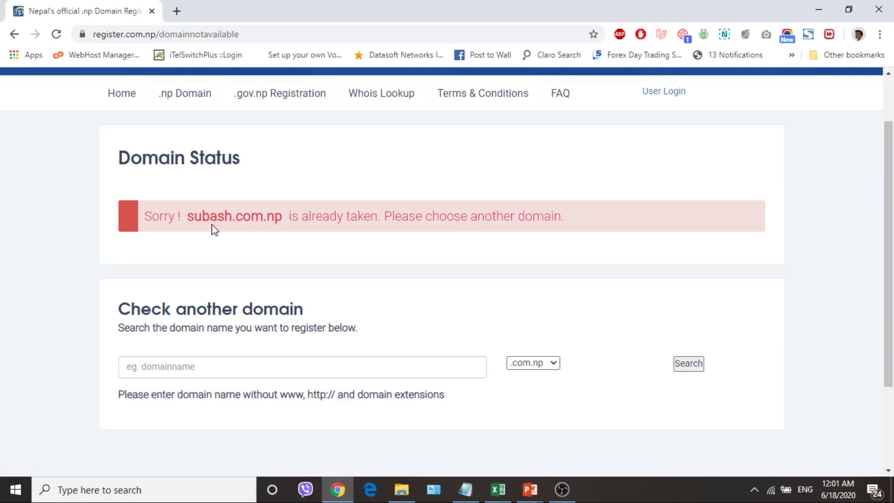
Search for a longer full-name .com.np variant, find it available, and return Home
click(260, 365)
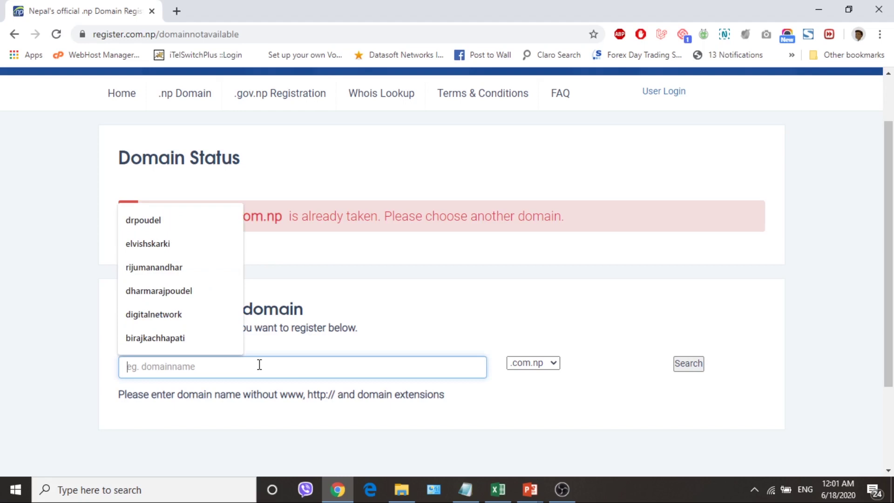
text(subas)
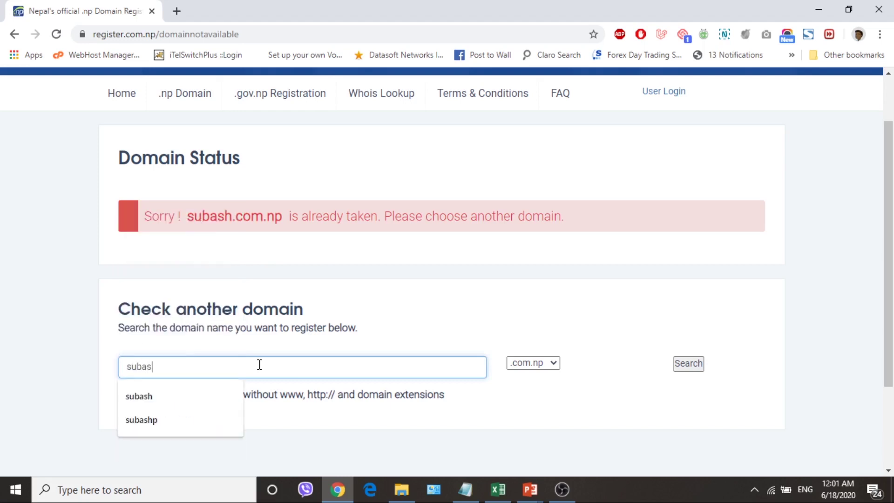
text(hpudasaini)
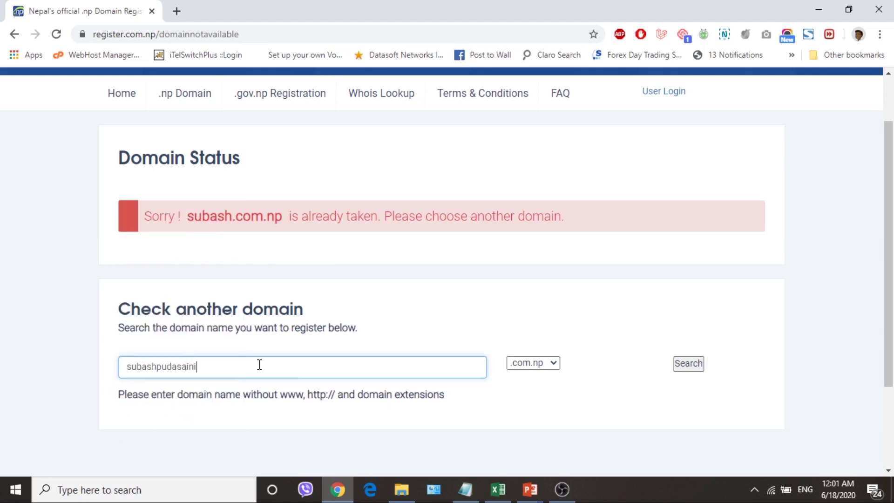
click(688, 368)
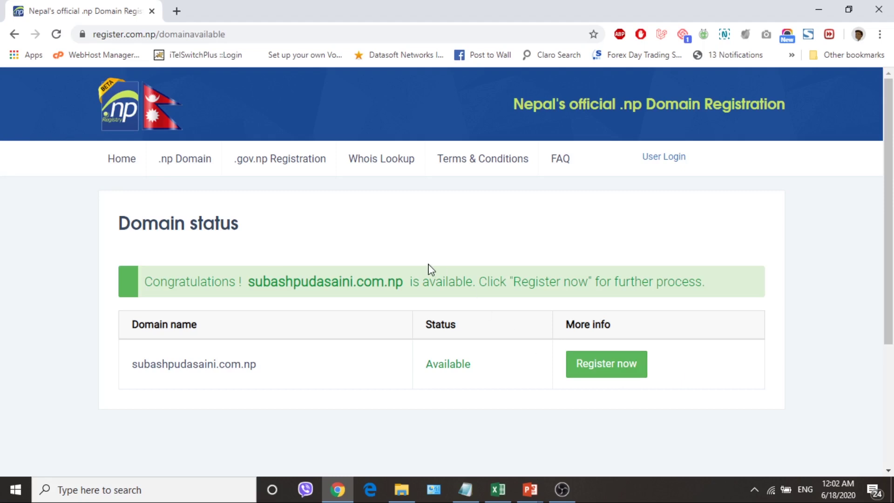
click(120, 163)
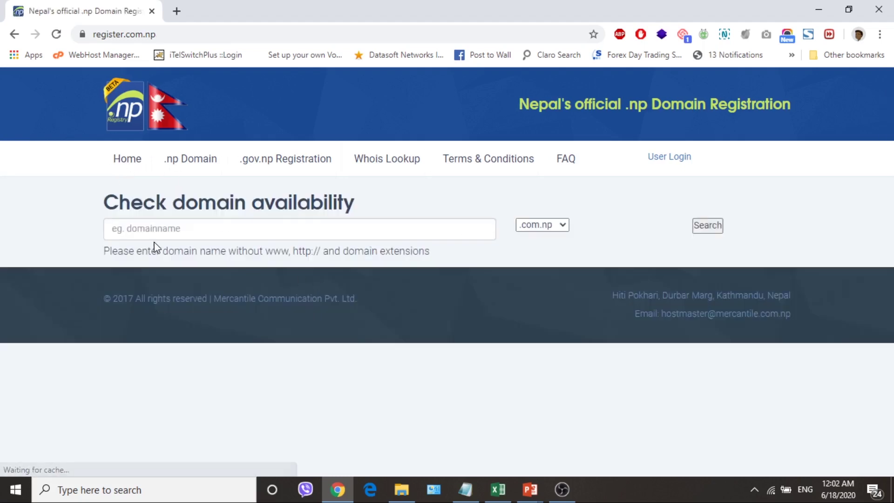
Check subashp.com.np and find that it is already registered
click(154, 229)
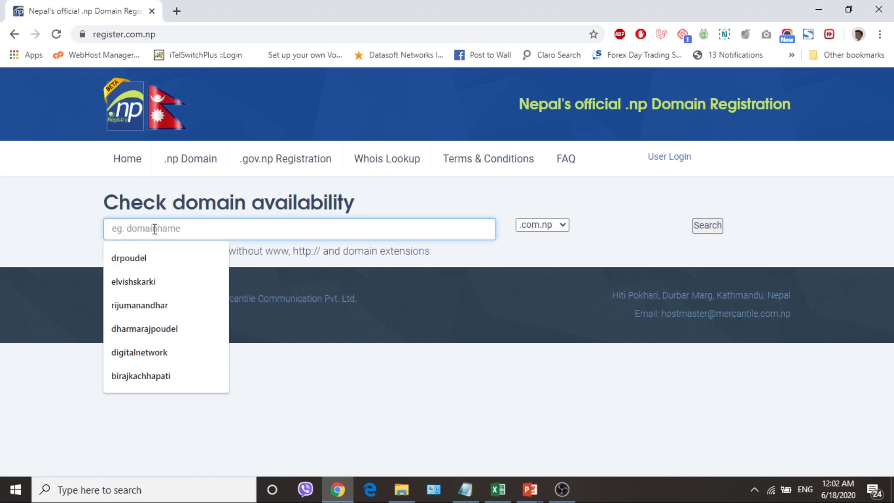
text(subashp)
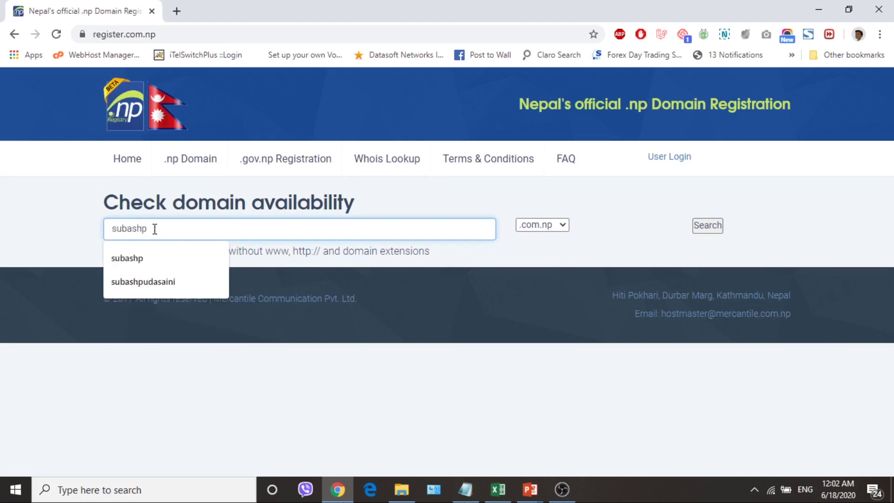
double_click(155, 229)
click(401, 362)
click(705, 226)
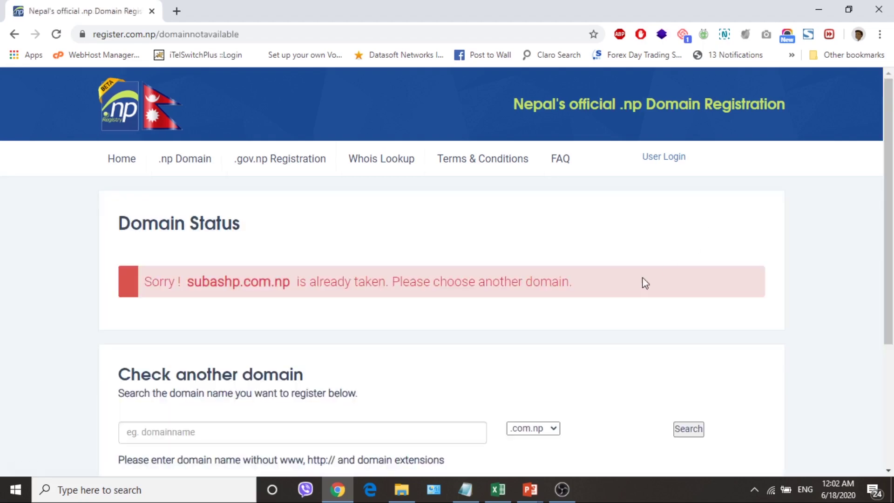
Check psubash.com.np in Check another domain and confirm it is available
click(236, 431)
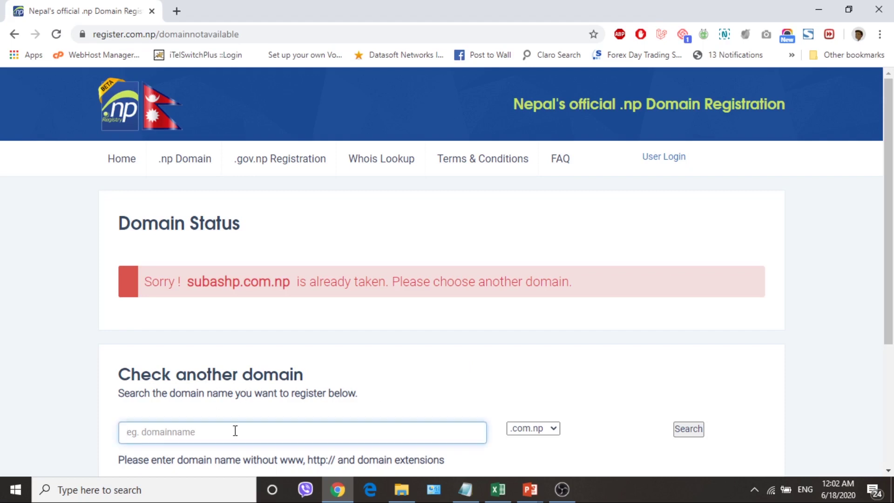
text(p)
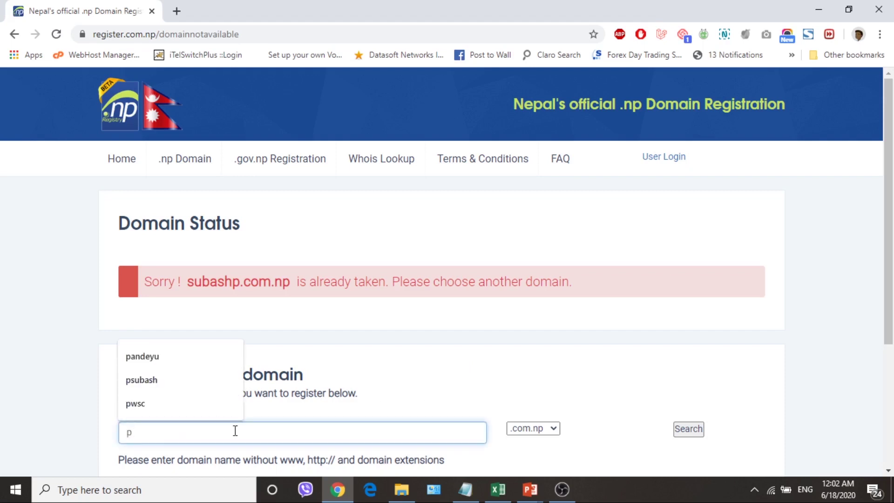
text(subash)
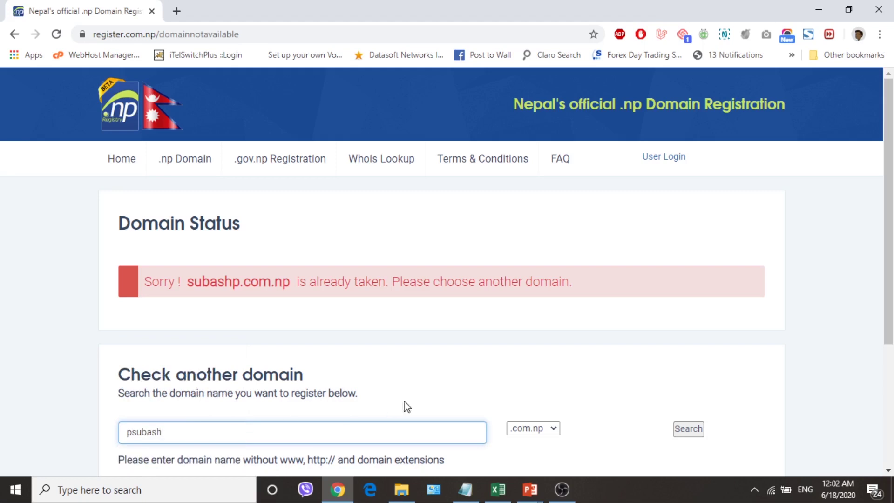
click(688, 429)
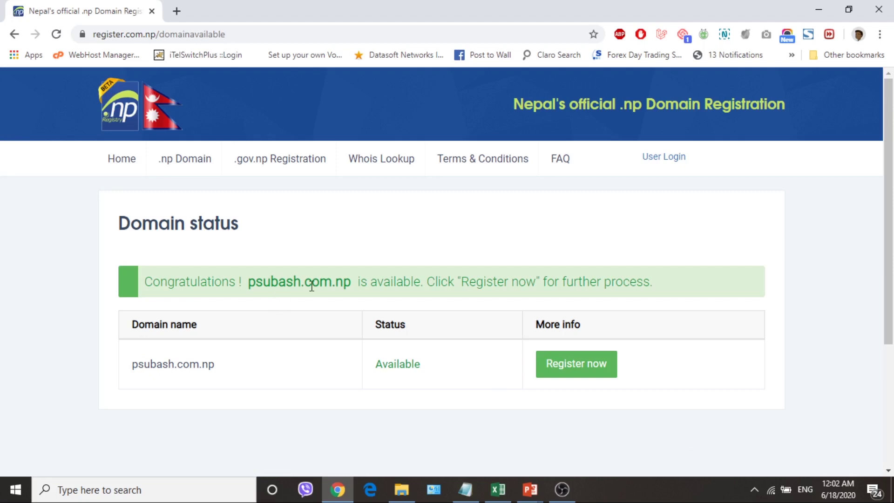
Start registering psubash.com.np and choose to create a new user account
click(591, 372)
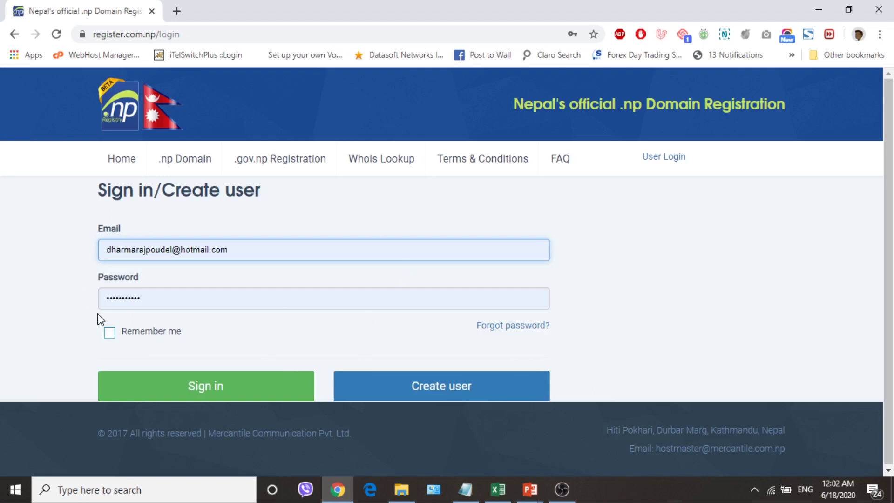
mouse_move(157, 179)
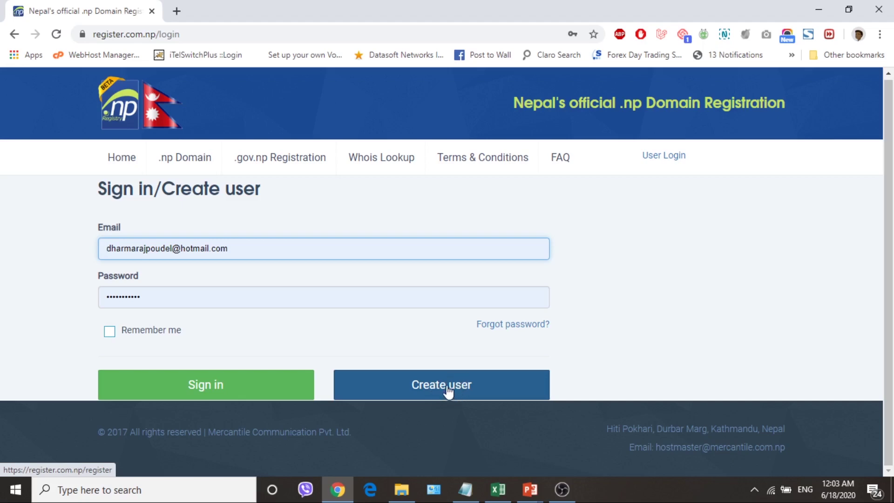
click(449, 393)
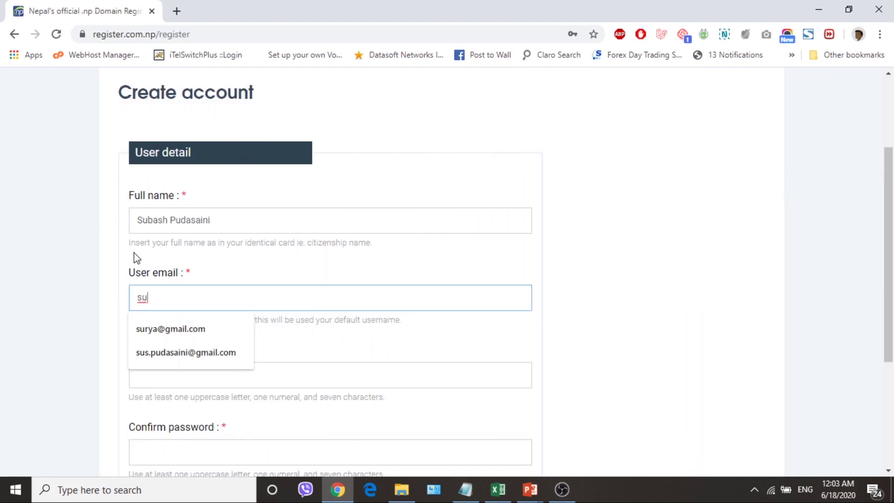
Fill in the account holder's full name and Gmail address
click(213, 220)
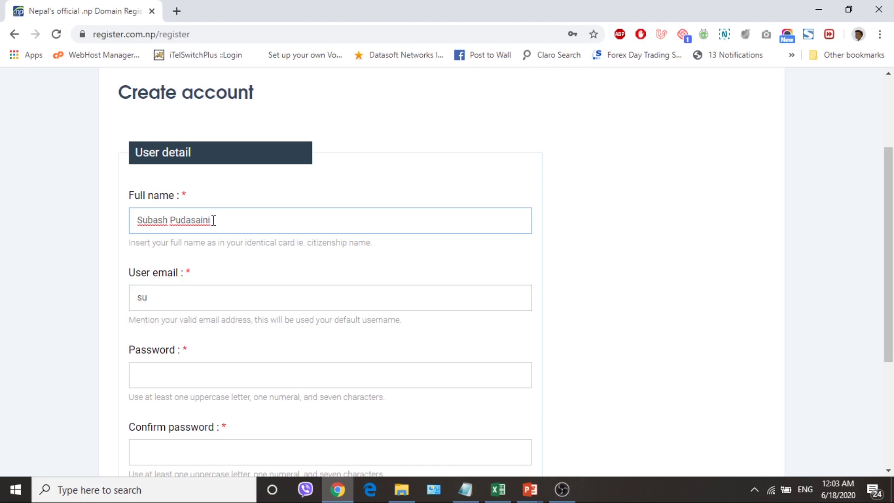
double_click(183, 304)
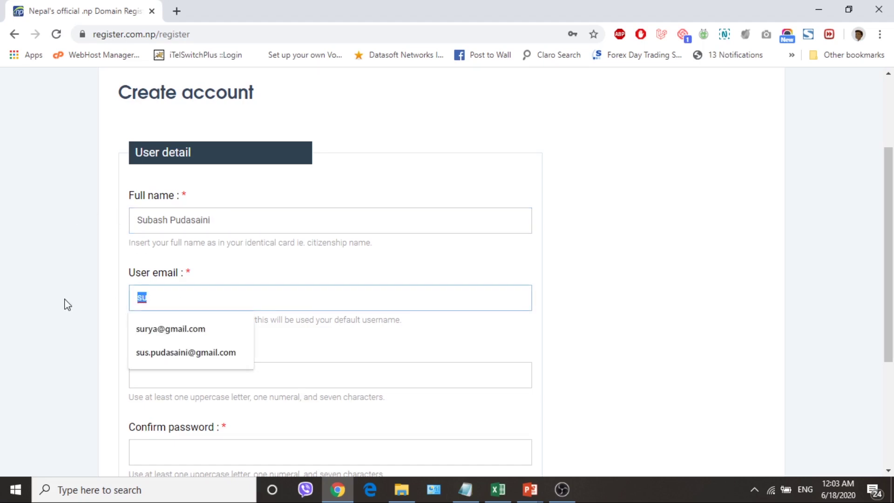
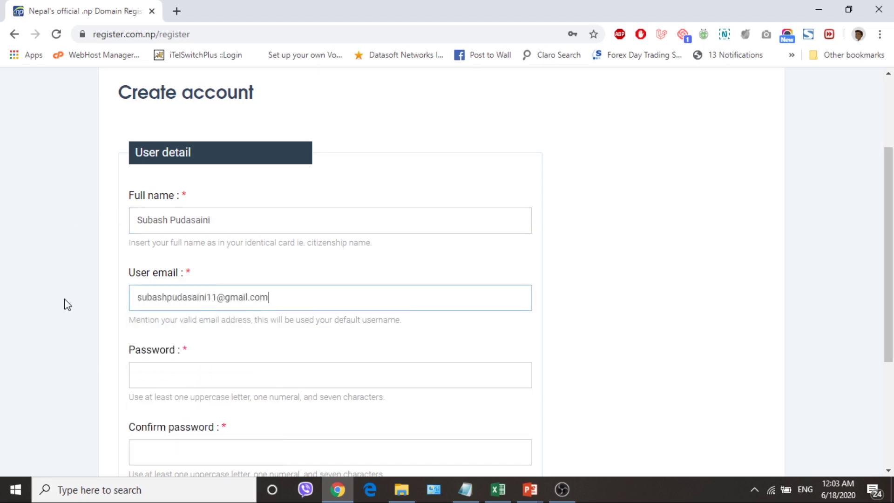
scroll(93, 417, down, 1)
Set and confirm the account password, then submit the new account
click(164, 313)
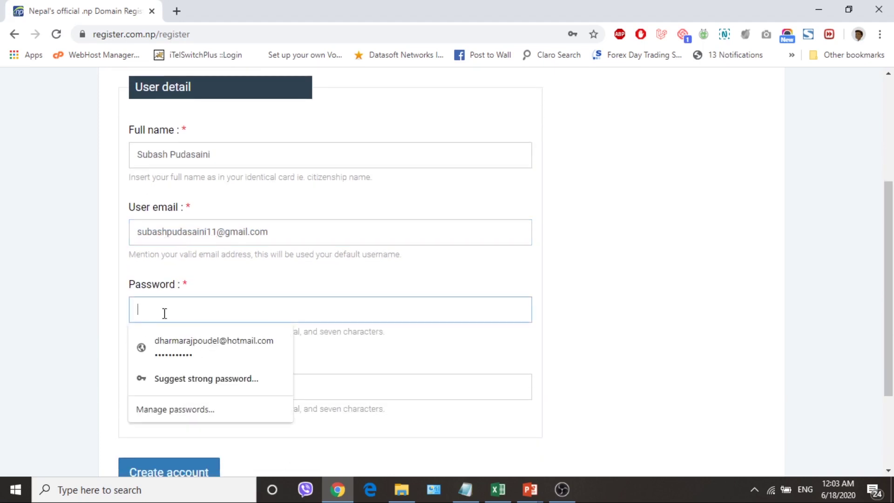
text(••••)
key(BackSpace)
key(BackSpace)
text(•••••••••)
click(76, 353)
click(146, 383)
text(•••••••••)
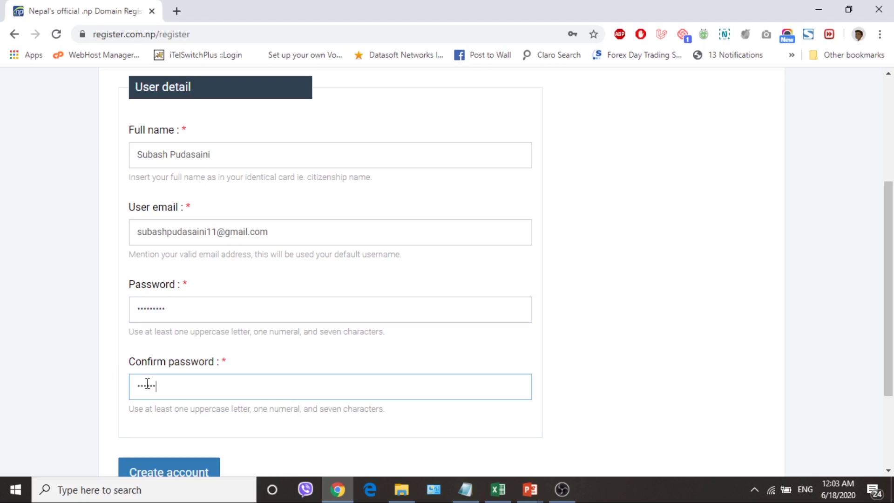
scroll(149, 385, down, 1)
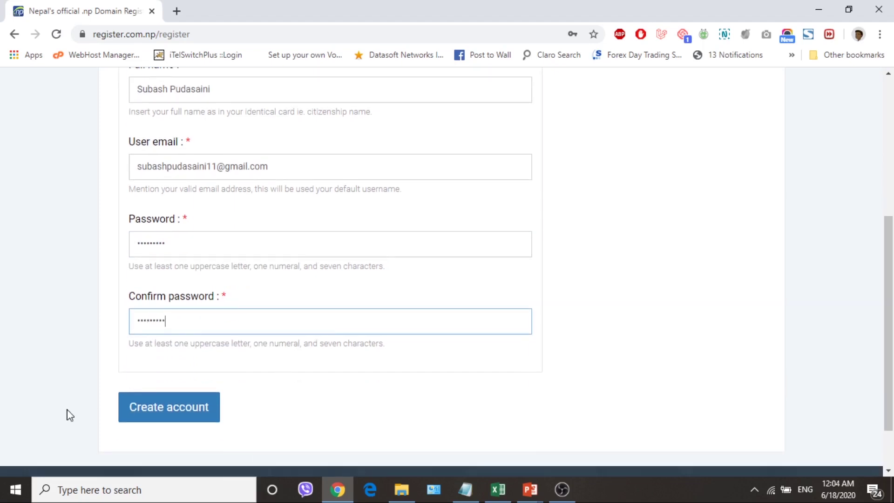
click(152, 413)
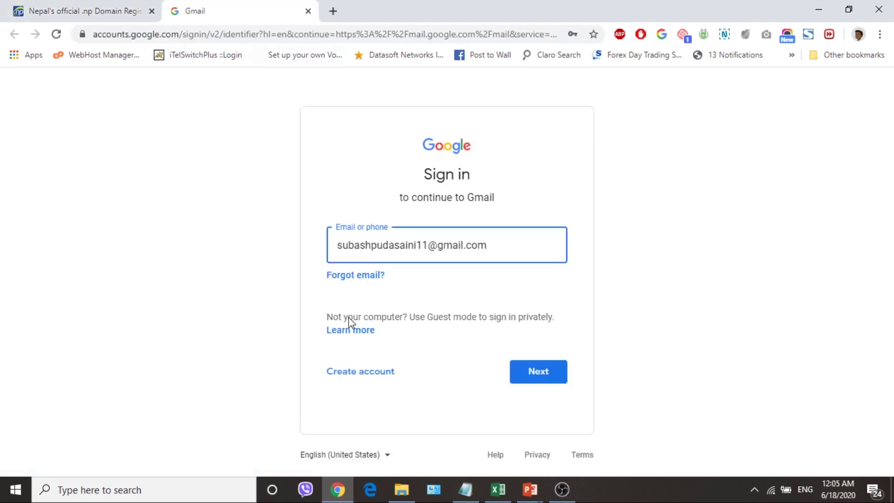
Sign in to Gmail with the account's email address and password
click(488, 249)
drag(519, 251, 182, 234)
click(486, 251)
click(196, 289)
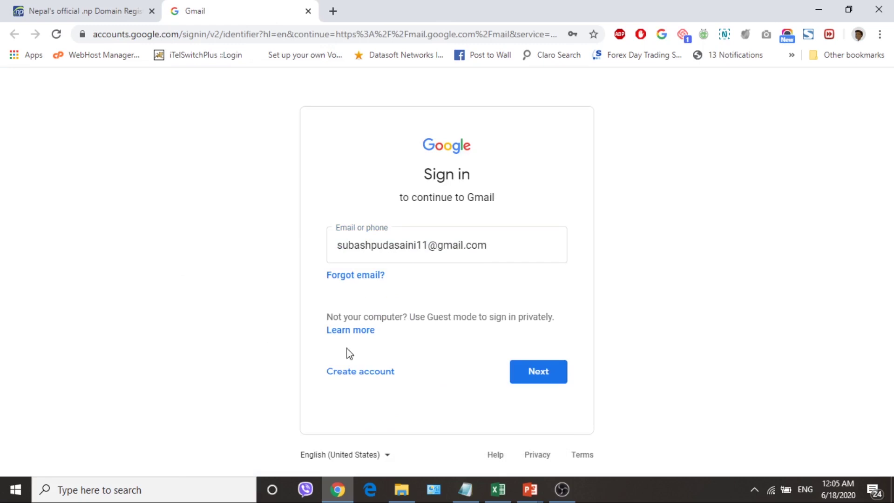
click(517, 371)
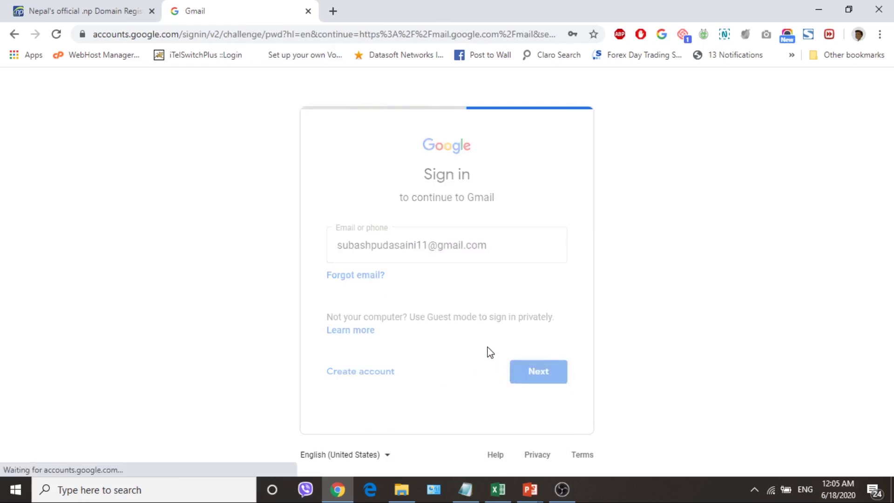
text(•••••••••)
text(•)
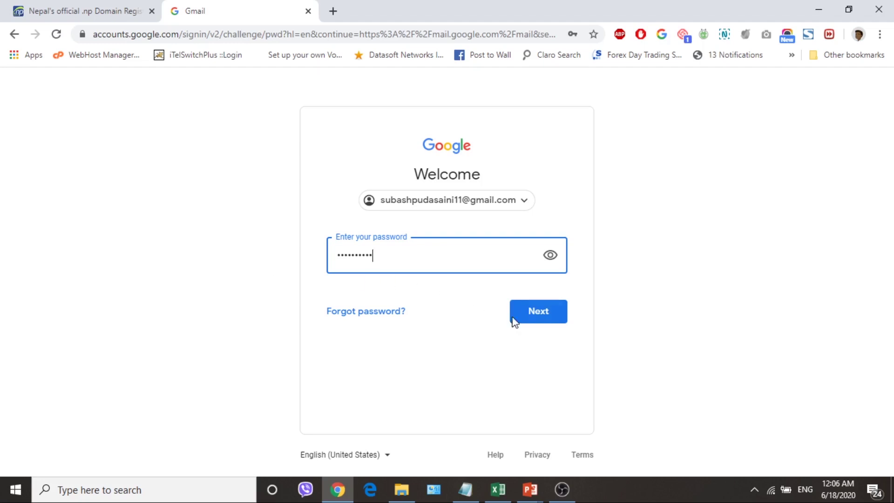
click(544, 315)
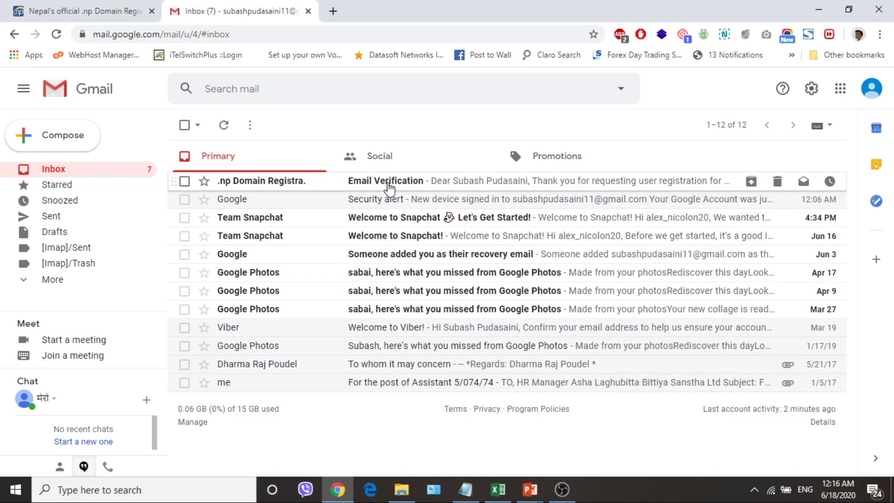
Open the registry's Email Verification message and click Verify to activate the account
click(389, 186)
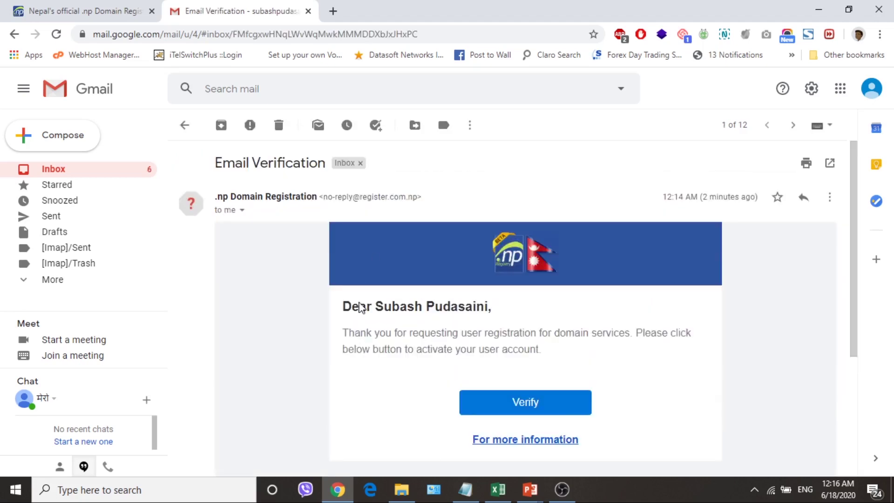
scroll(354, 307, down, 1)
scroll(348, 330, down, 1)
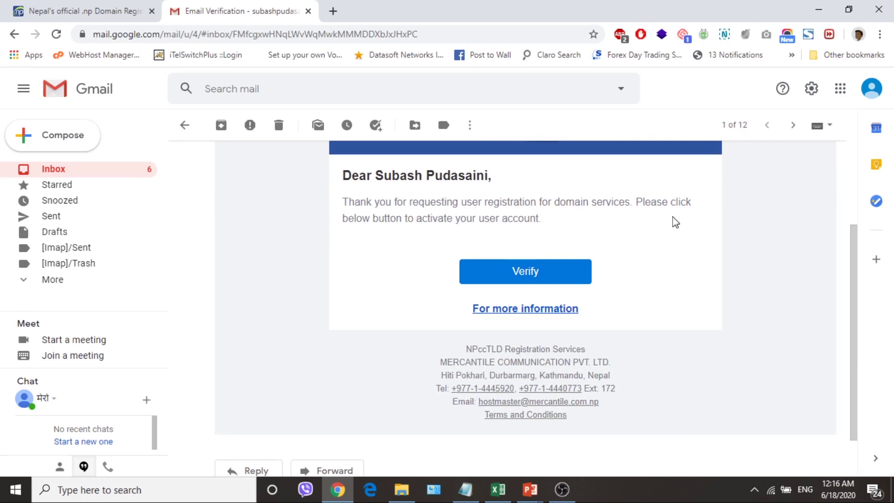
click(512, 279)
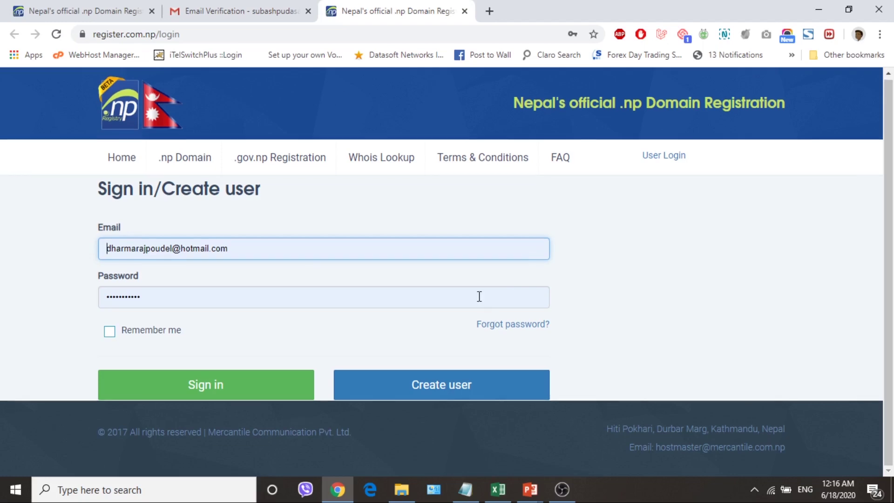
Sign in to register.com.np with the Gmail address and password, retrying after one rejection
click(273, 253)
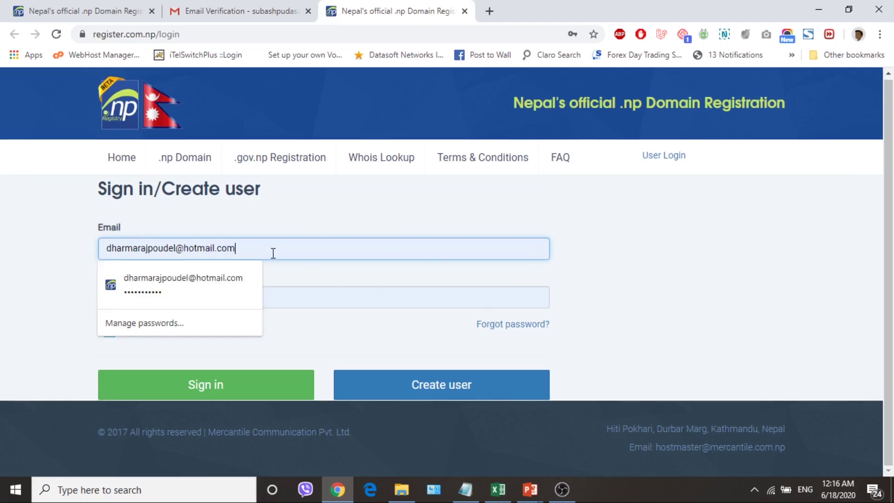
click(617, 190)
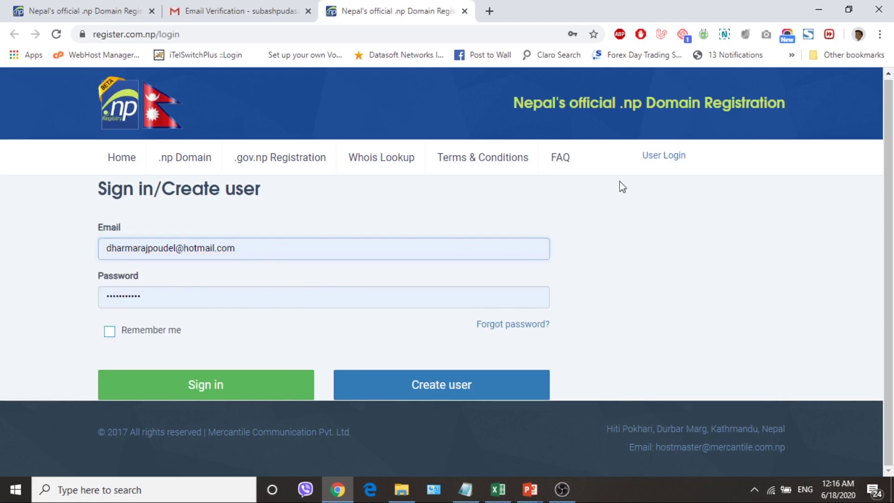
click(653, 156)
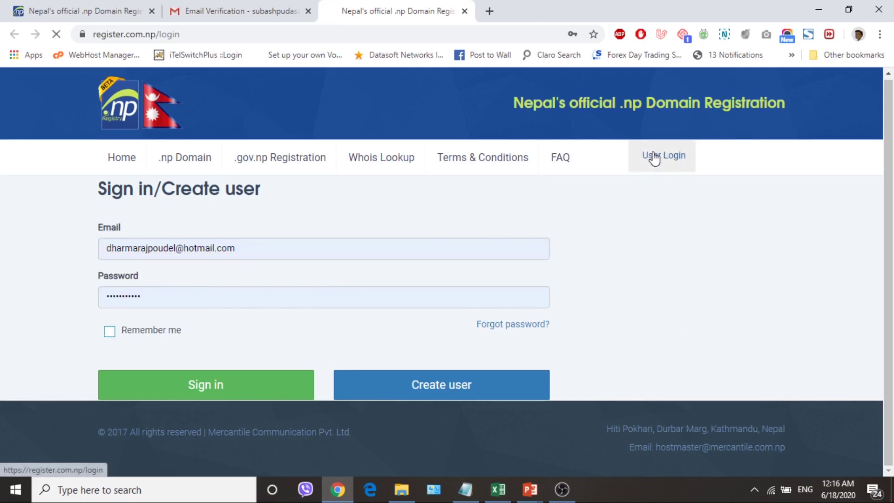
triple_click(241, 247)
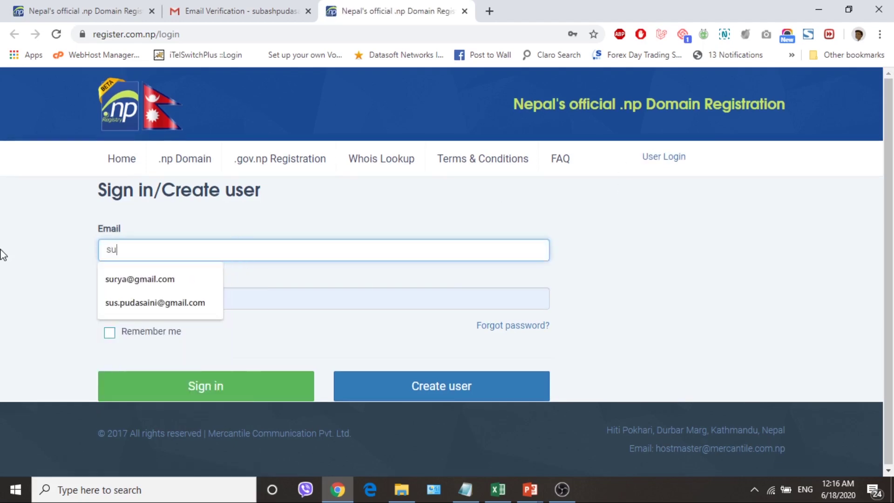
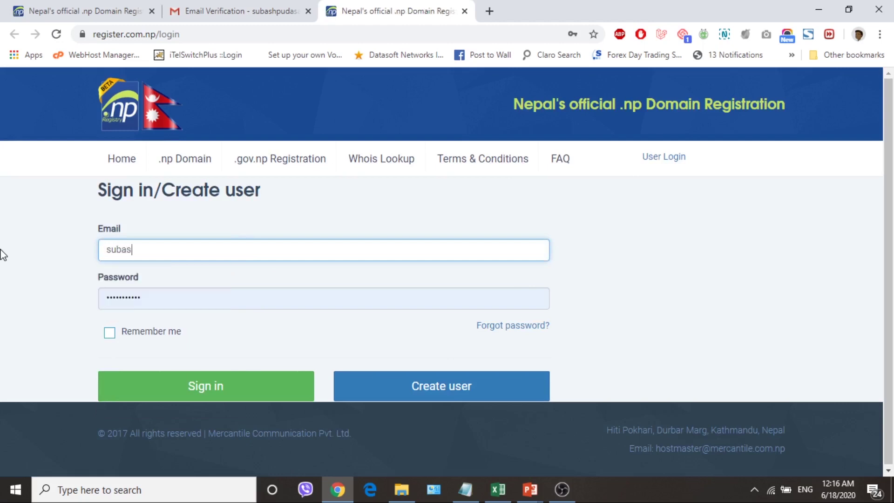
key(Return)
click(164, 317)
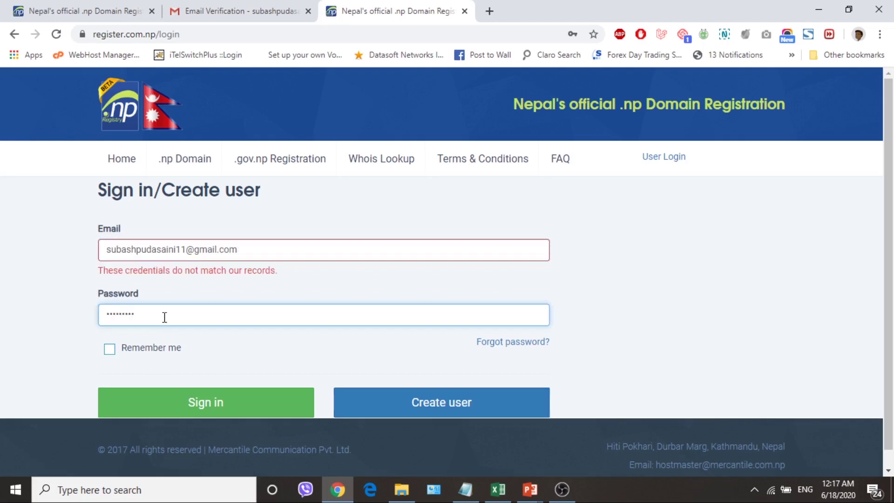
click(201, 410)
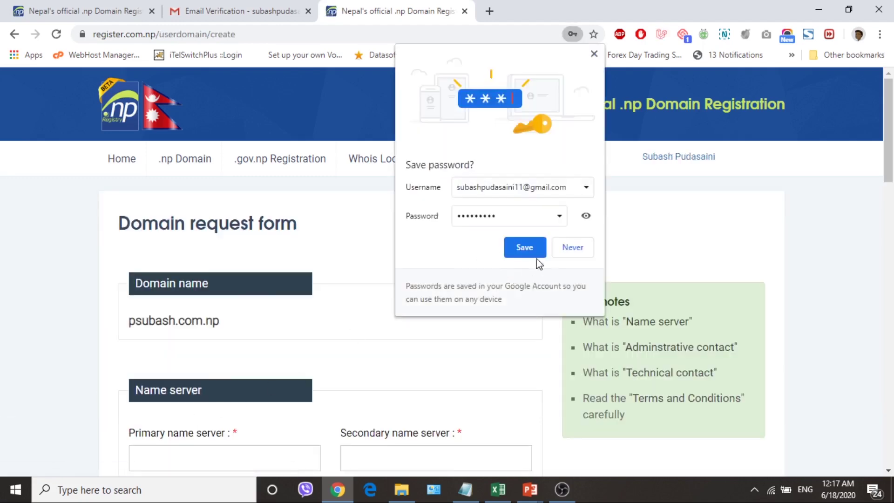
click(576, 249)
Scroll through the blank request form, checking the Primary and Secondary name server fields
scroll(485, 309, down, 3)
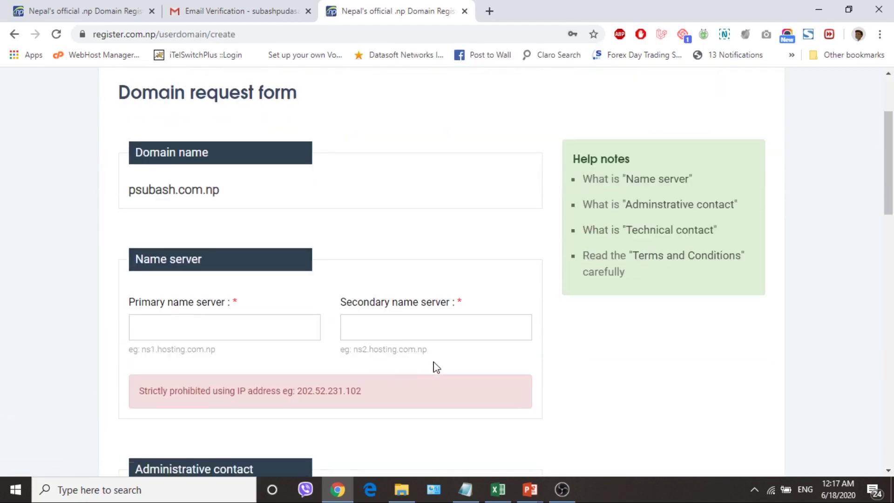
scroll(433, 365, up, 3)
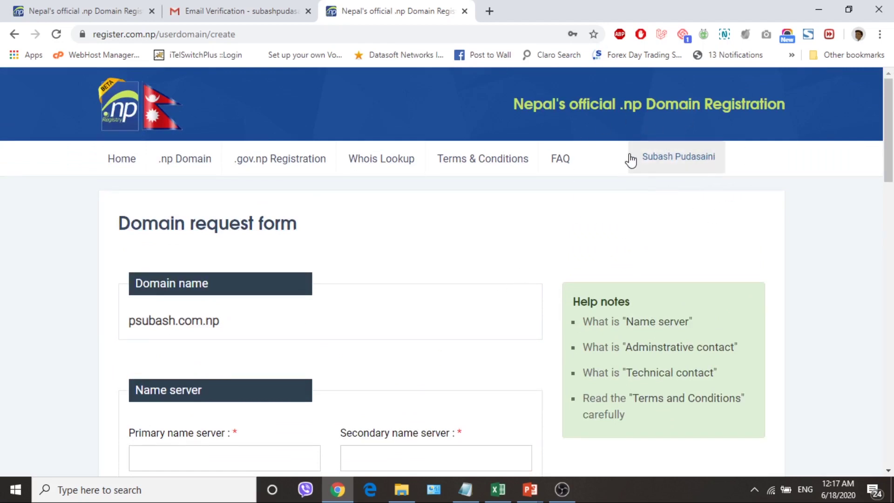
scroll(466, 315, down, 3)
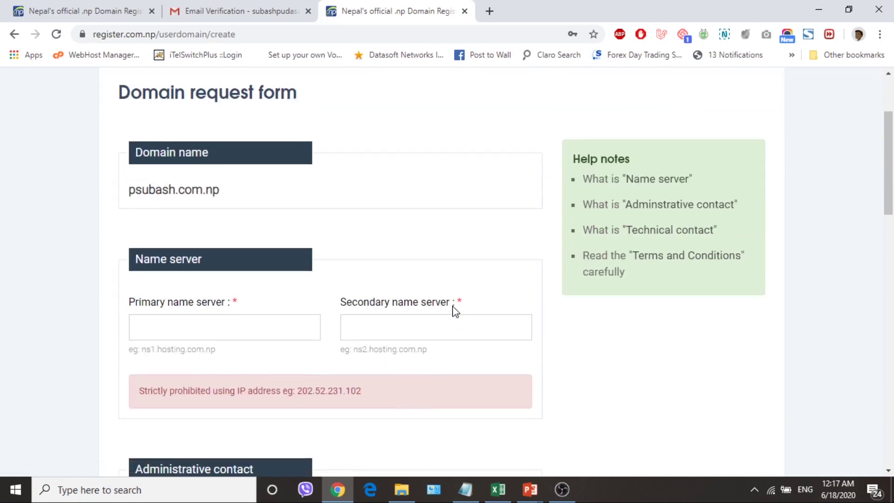
scroll(455, 310, up, 3)
scroll(455, 310, down, 3)
scroll(455, 310, down, 1)
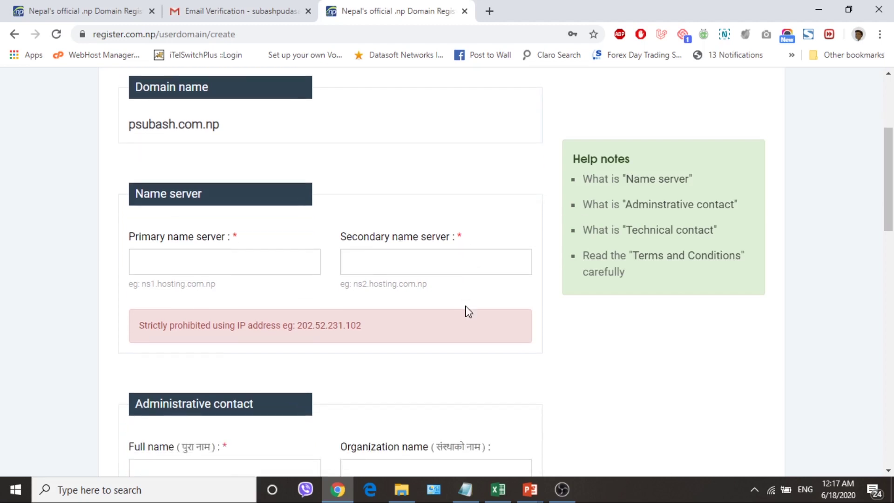
scroll(481, 355, down, 1)
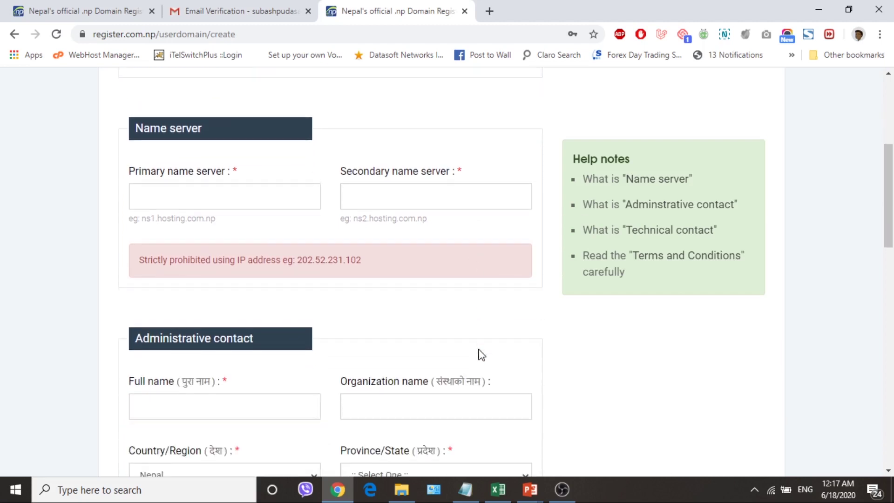
scroll(481, 355, up, 1)
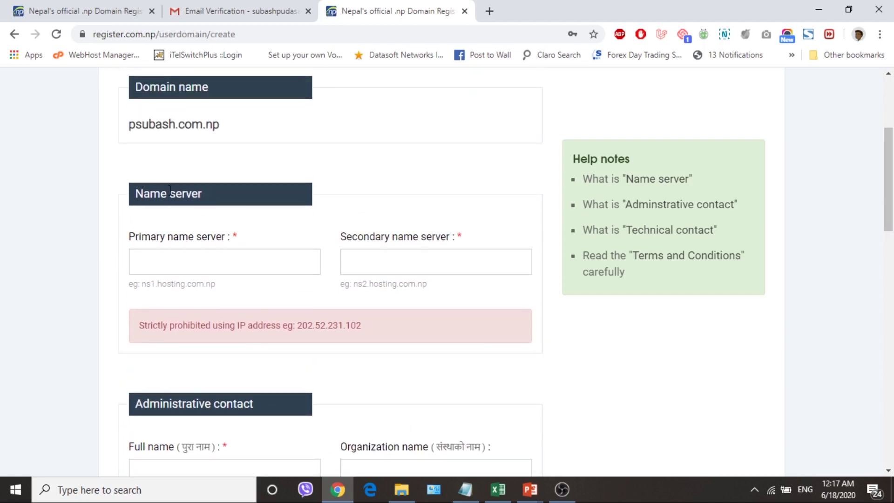
click(233, 262)
click(344, 262)
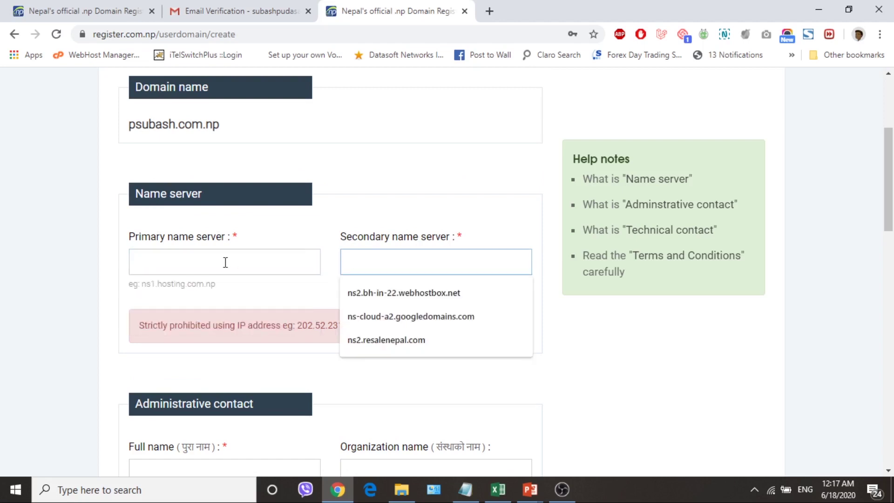
click(516, 353)
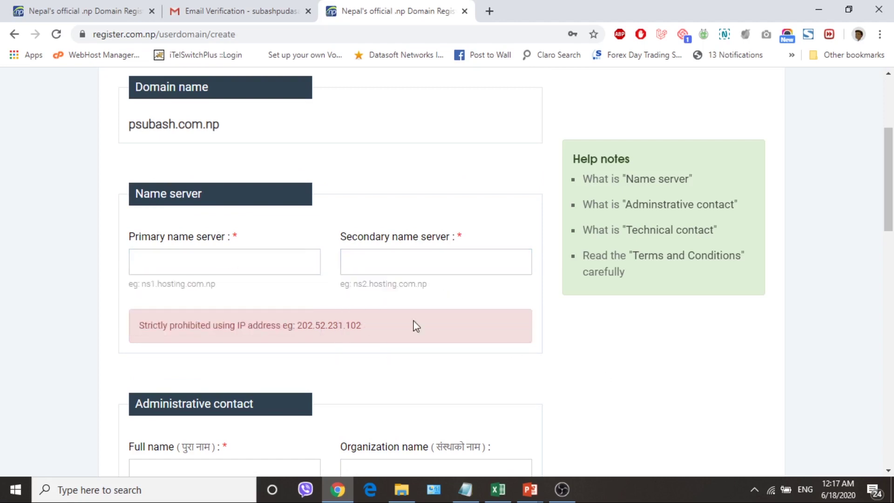
scroll(516, 352, down, 5)
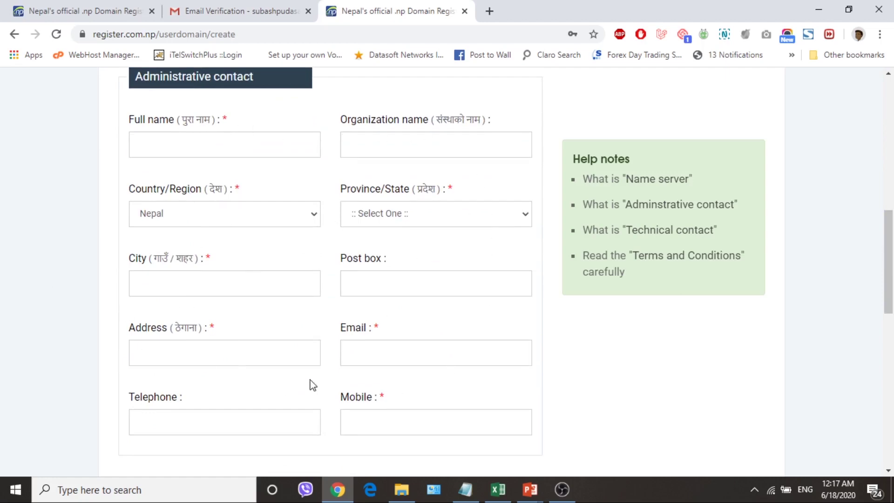
scroll(413, 349, down, 4)
scroll(300, 351, up, 10)
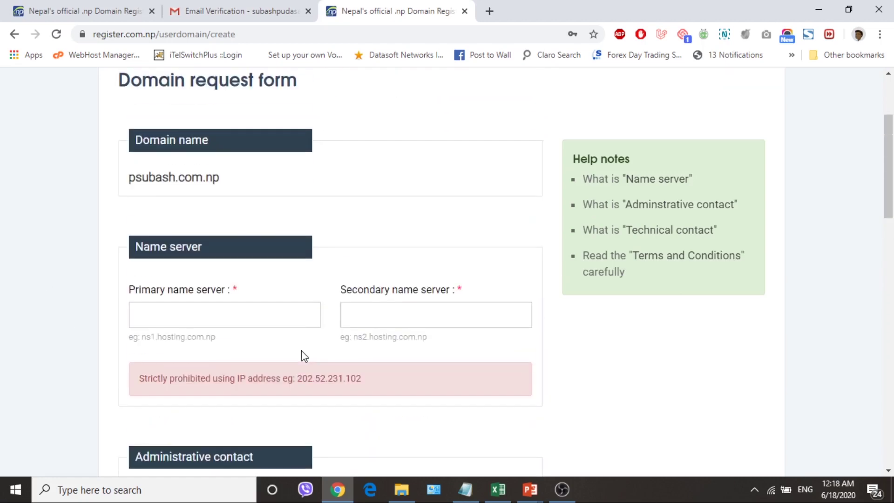
scroll(303, 356, up, 3)
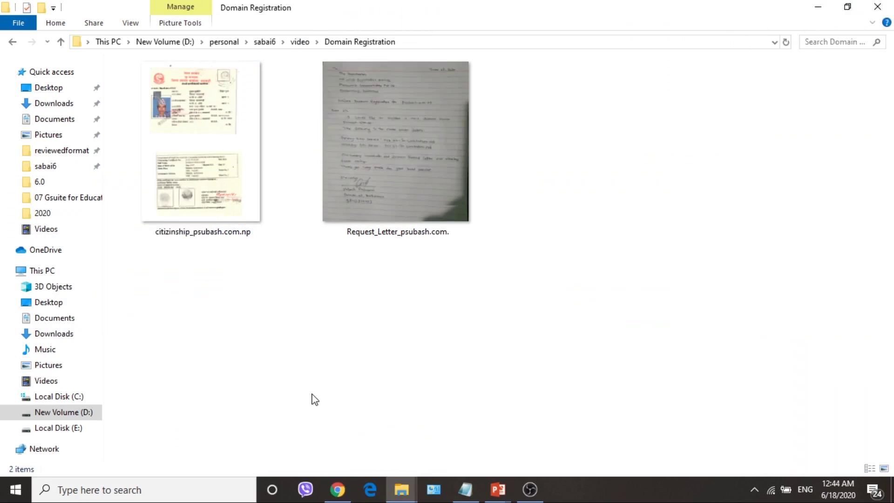
Open the Request_Letter image from the Domain Registration folder
double_click(367, 136)
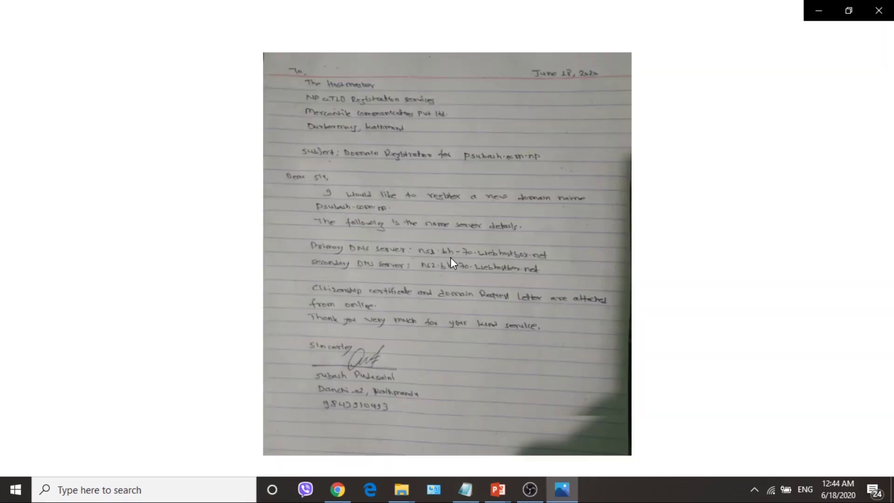
Glance at the citizenship scan, then zoom and pan through the handwritten request letter before minimizing
key(Left)
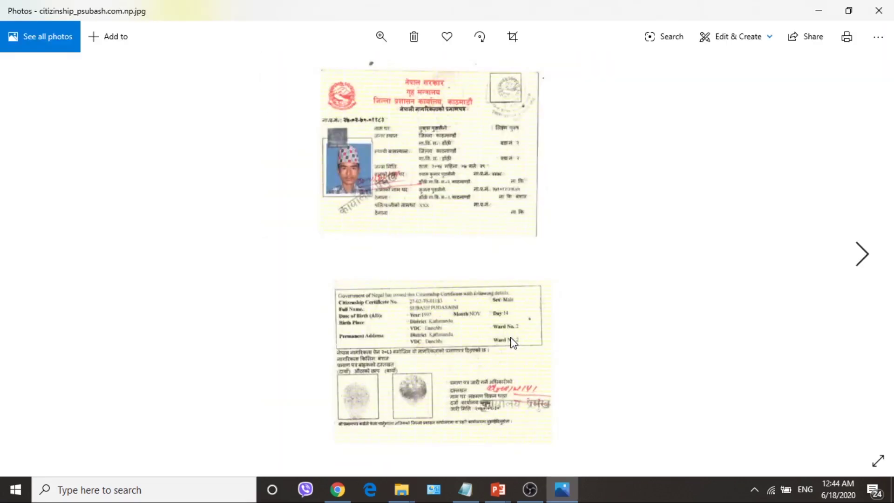
click(866, 255)
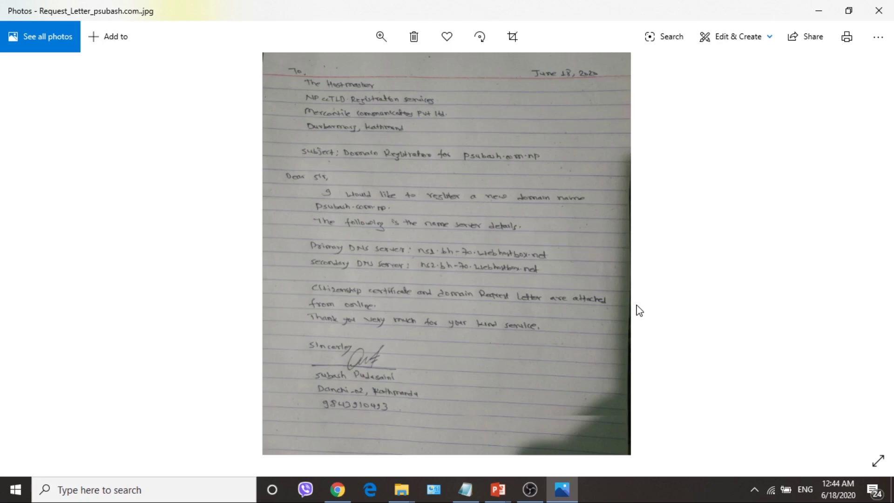
click(383, 39)
mouse_move(320, 70)
mouse_down()
mouse_move(341, 70)
mouse_move(328, 74)
mouse_up()
drag(348, 147, 457, 228)
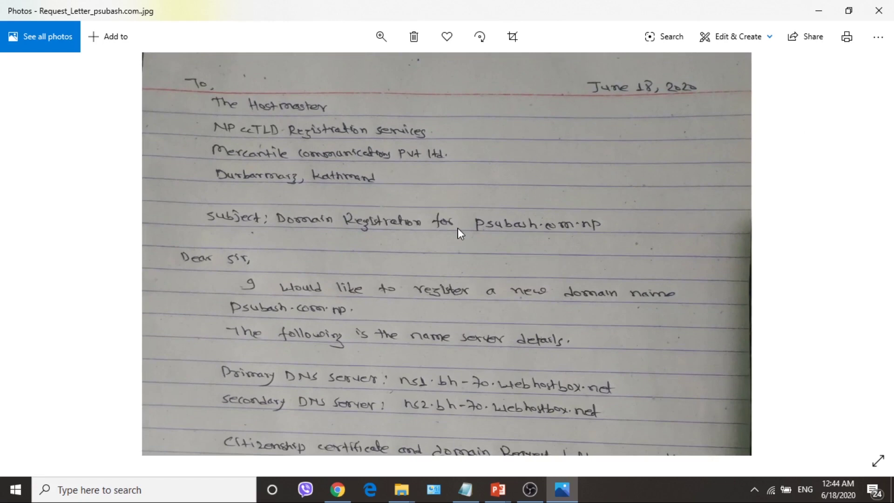
drag(458, 228, 477, 214)
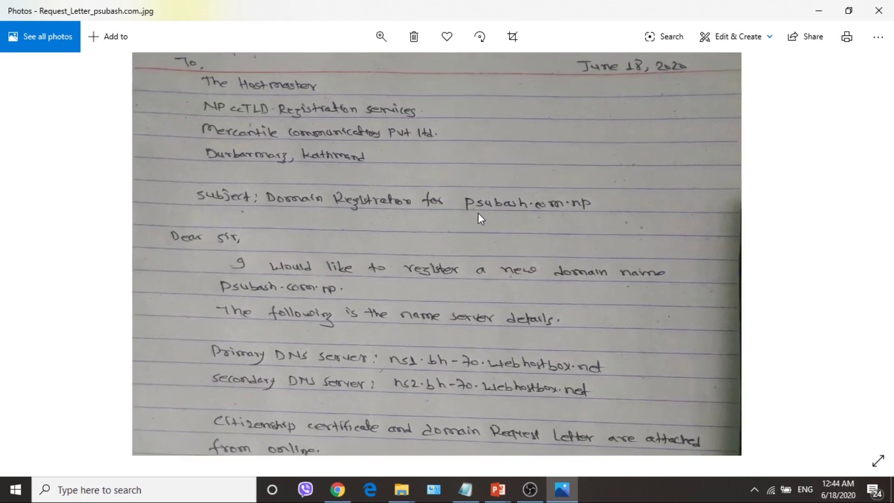
drag(456, 286, 447, 231)
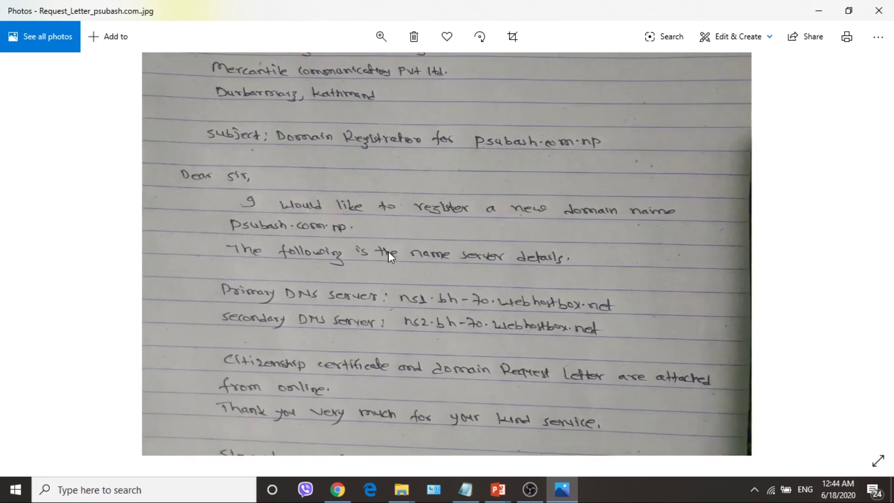
scroll(386, 261, down, 2)
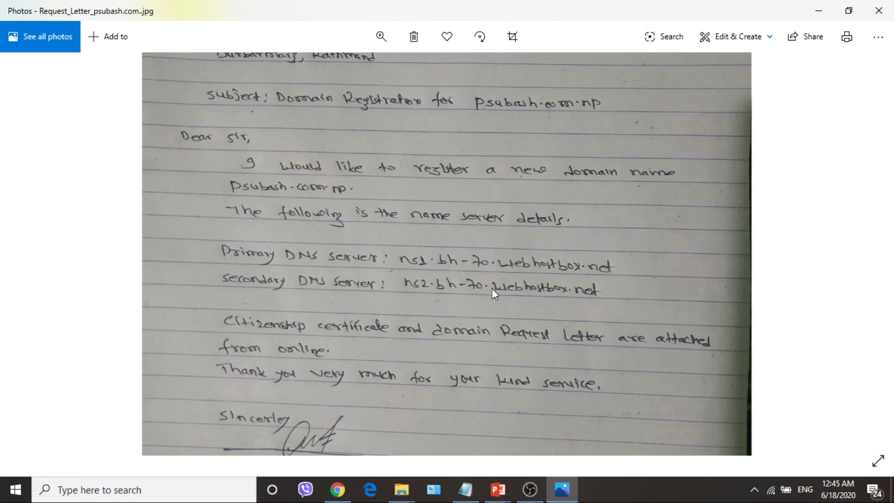
scroll(491, 287, down, 3)
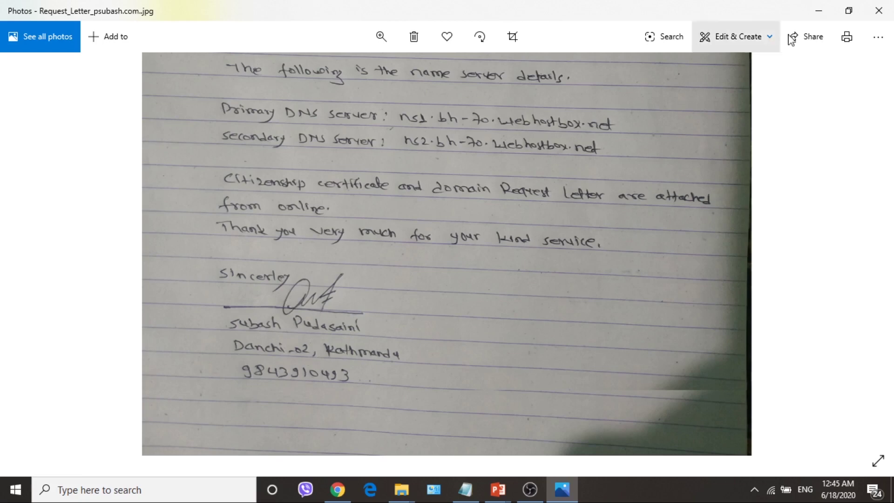
click(817, 12)
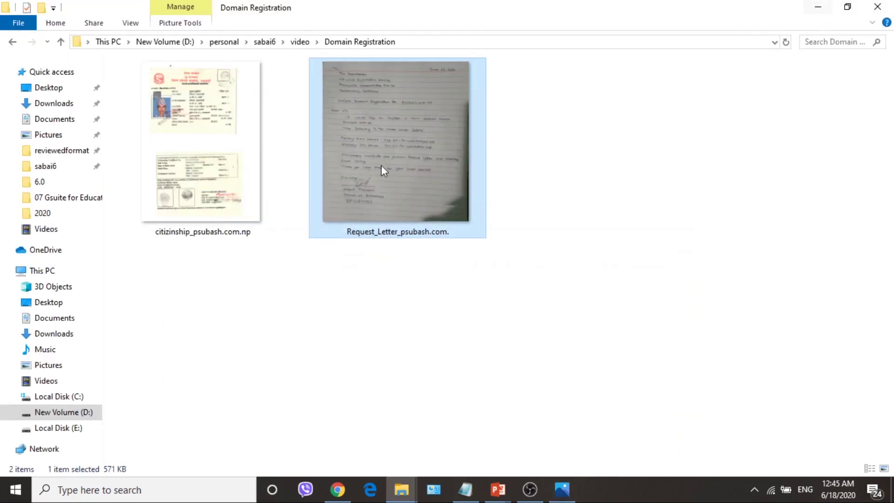
Open the citizenship certificate scan, zoom in to read it, and close Photos
double_click(230, 136)
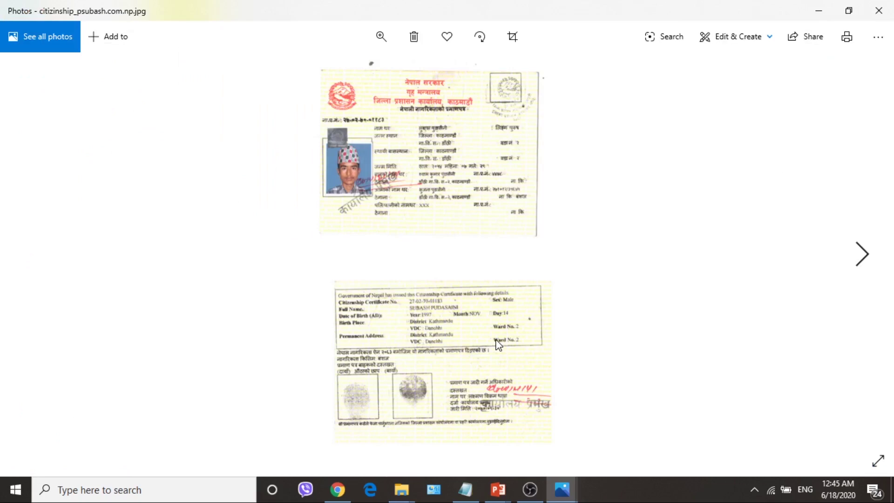
click(373, 37)
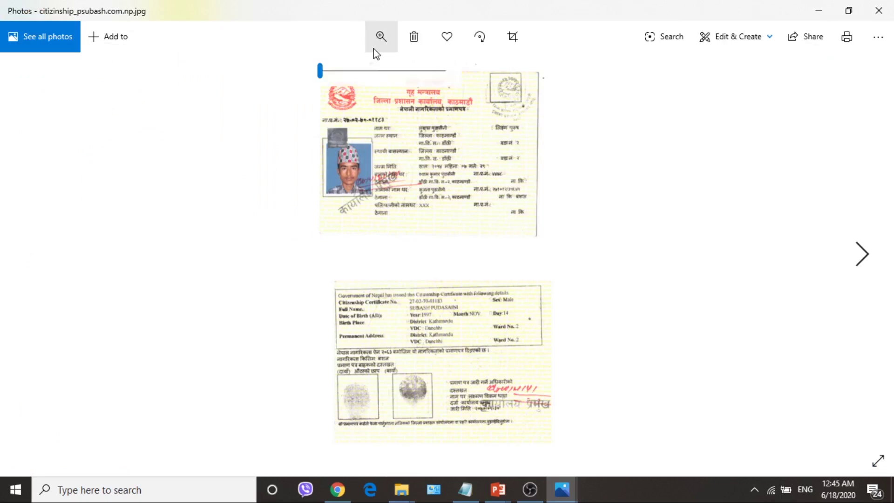
mouse_move(320, 70)
mouse_down()
mouse_move(343, 73)
mouse_move(335, 76)
mouse_up()
scroll(371, 224, up, 5)
scroll(383, 395, down, 10)
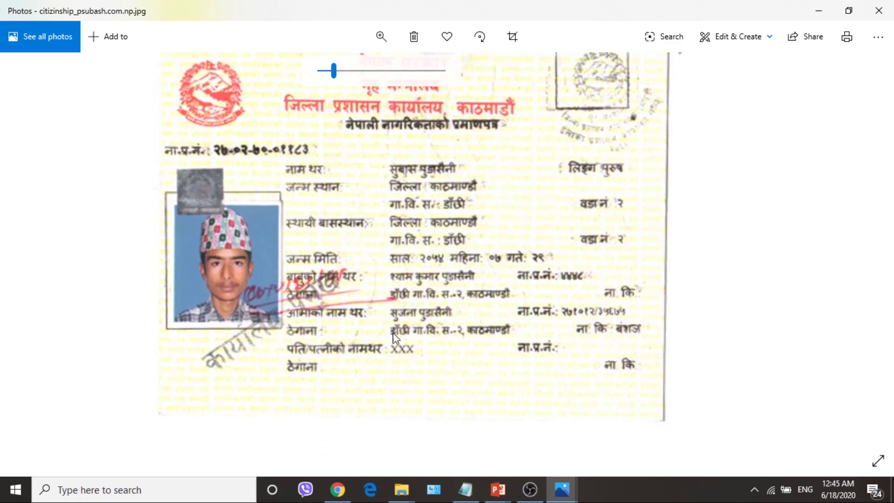
scroll(431, 229, down, 4)
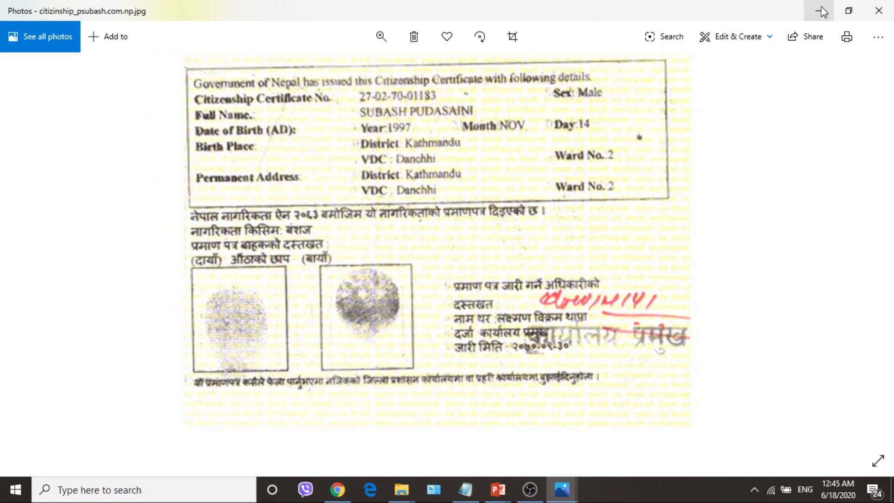
click(879, 10)
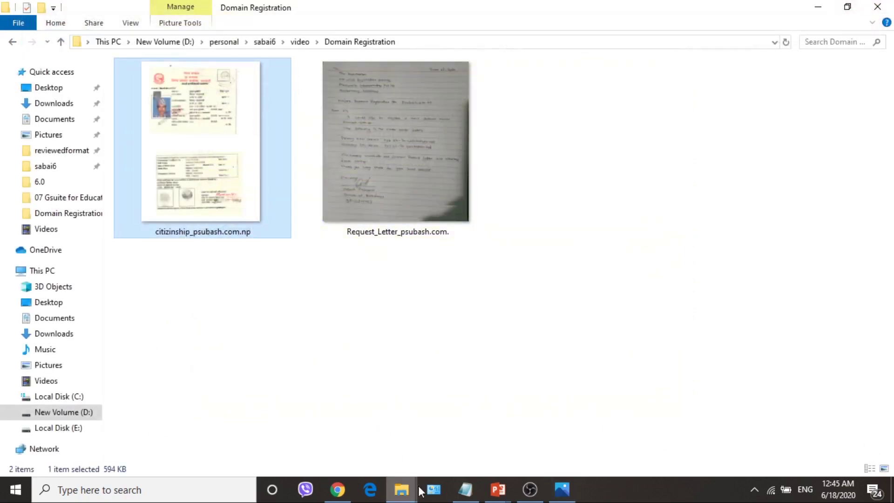
Back in Chrome, paste ns1.bh-70.webhostbox.net into the Primary name server field
click(337, 489)
scroll(489, 345, up, 4)
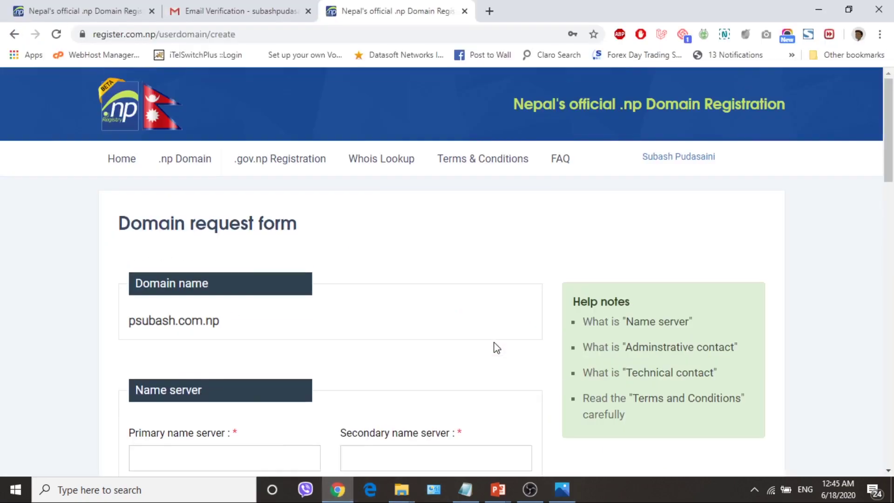
scroll(426, 296, down, 3)
scroll(431, 296, up, 1)
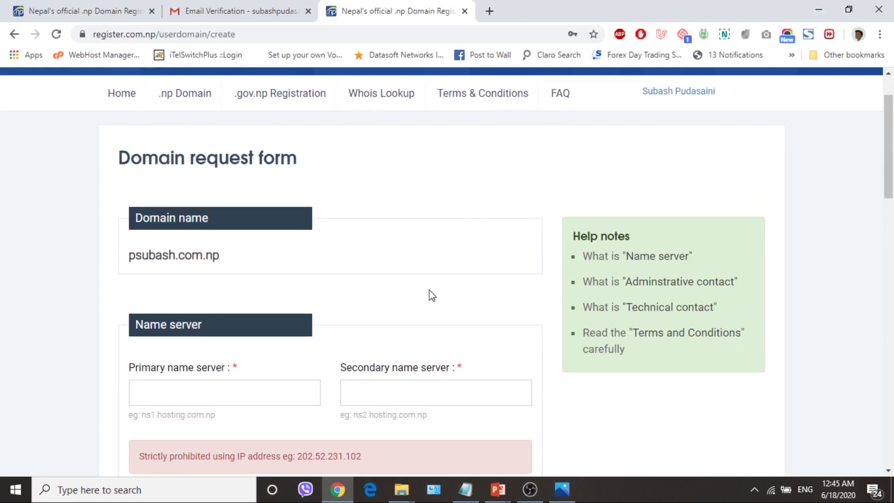
scroll(433, 295, up, 2)
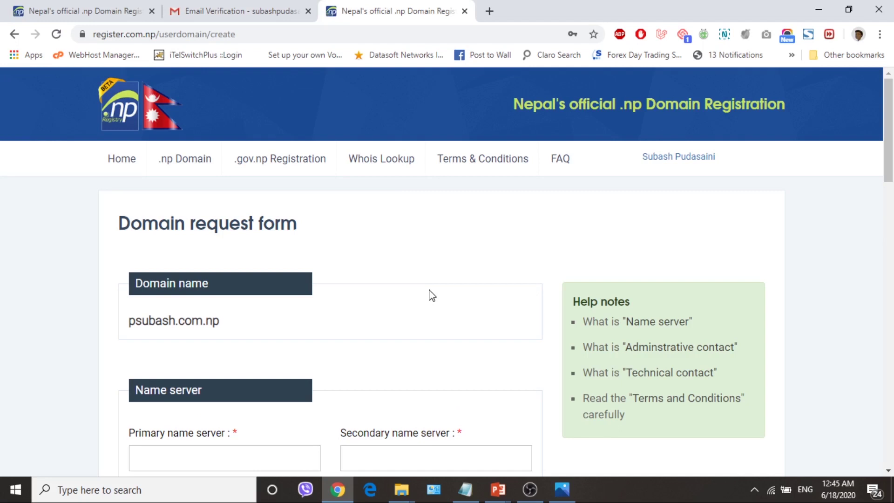
scroll(432, 295, down, 2)
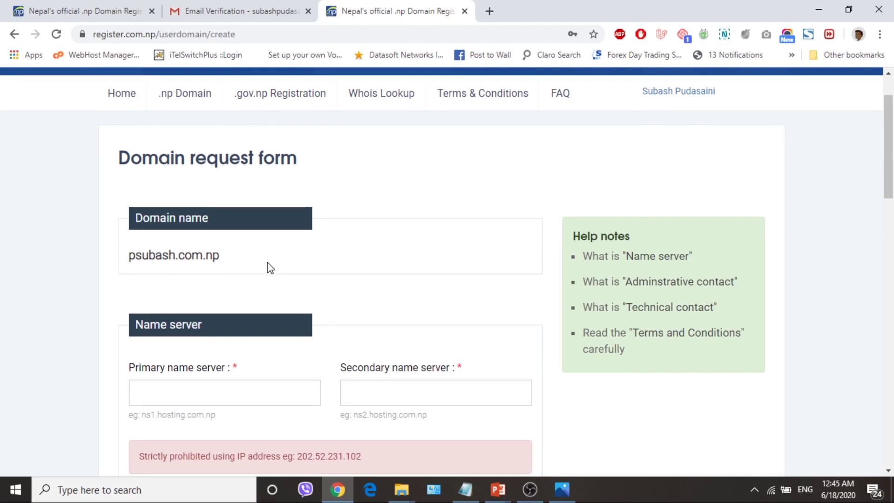
scroll(270, 268, down, 1)
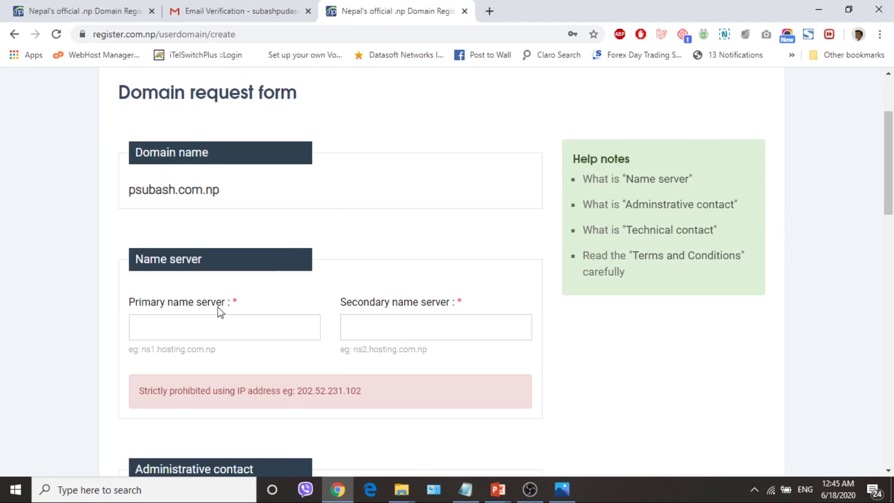
click(210, 326)
text(ns1.bh-70.webhostbox.net)
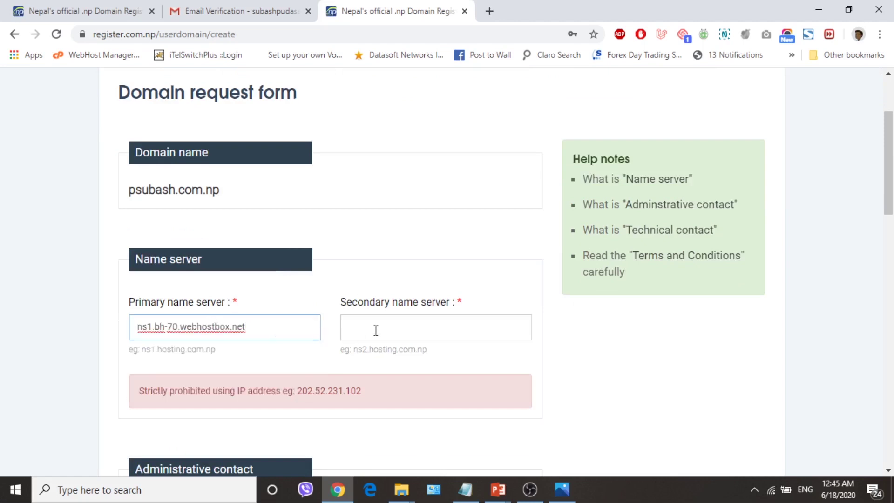
Set the Secondary name server to ns2.bh-70.webhostbox.net
click(377, 329)
text(ns1.bh-70.webhostbox.net)
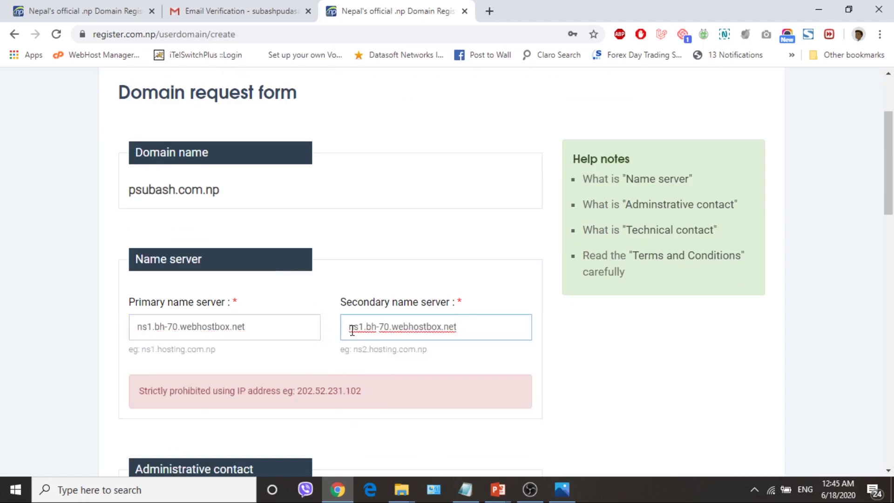
drag(359, 326, 364, 326)
text(2)
scroll(376, 345, down, 1)
scroll(389, 356, down, 1)
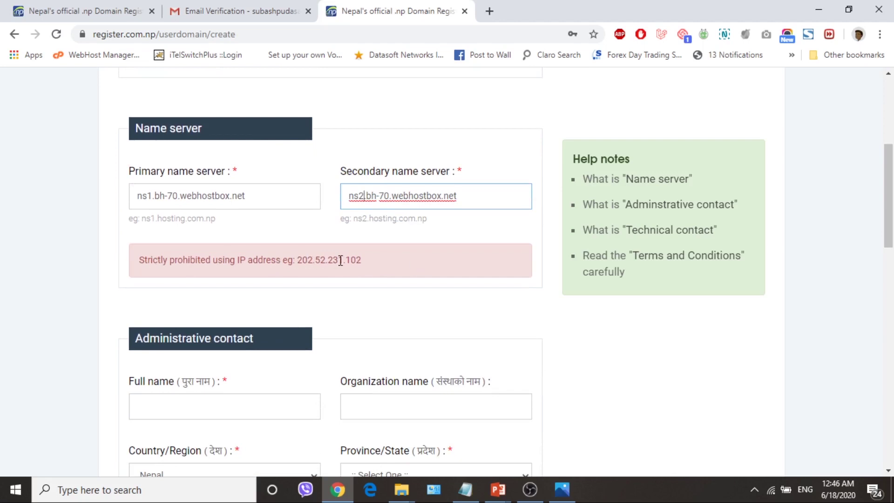
scroll(467, 319, down, 1)
Enter the applicant's full name, organization NA and Province 3 for the administrative contact
click(245, 334)
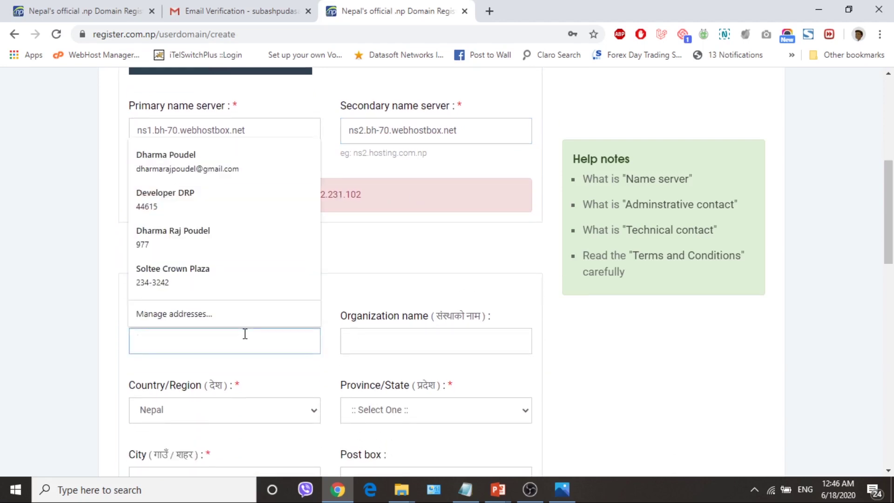
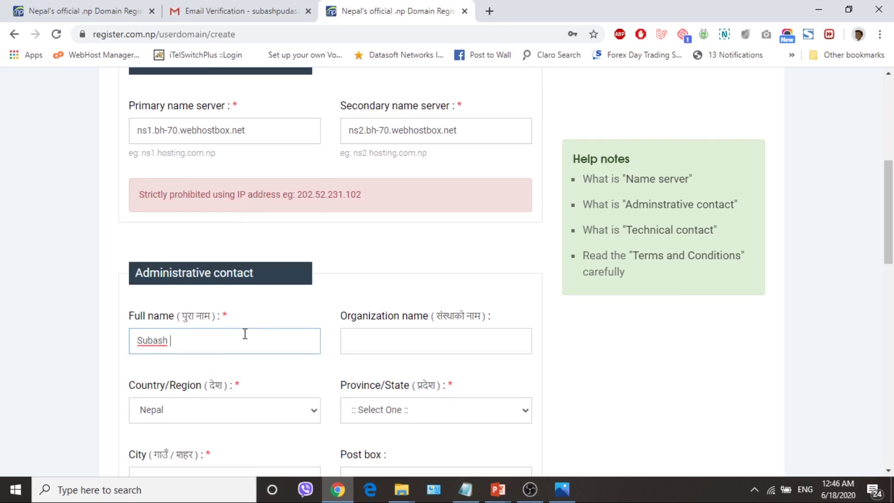
click(418, 337)
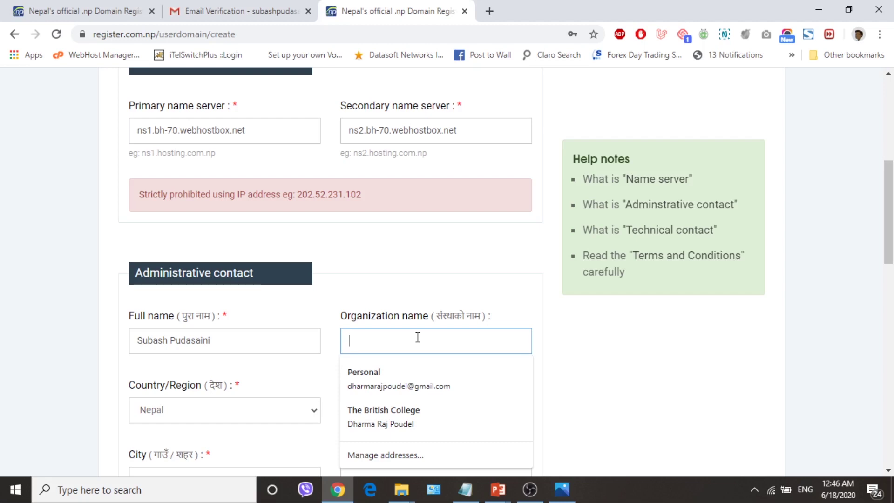
text(NA)
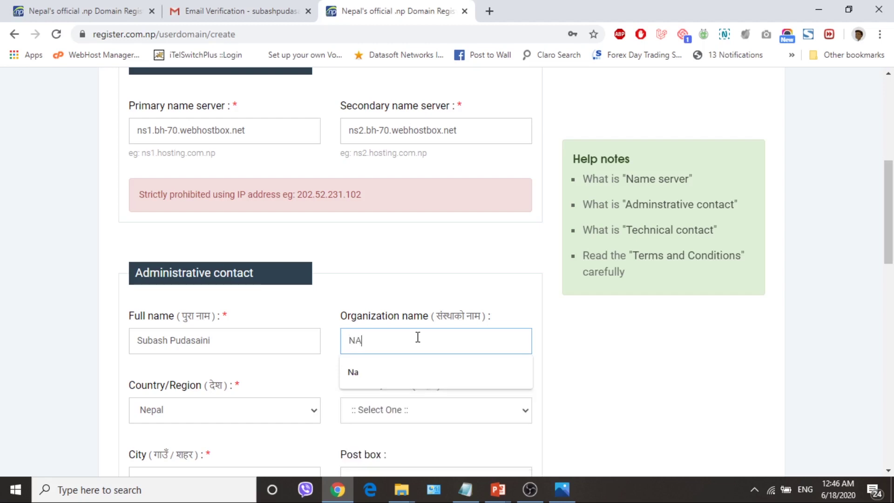
click(367, 414)
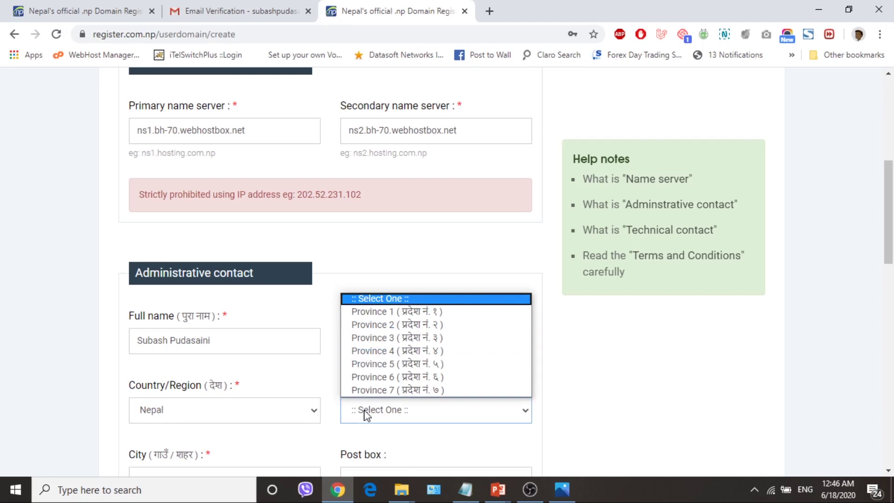
click(410, 339)
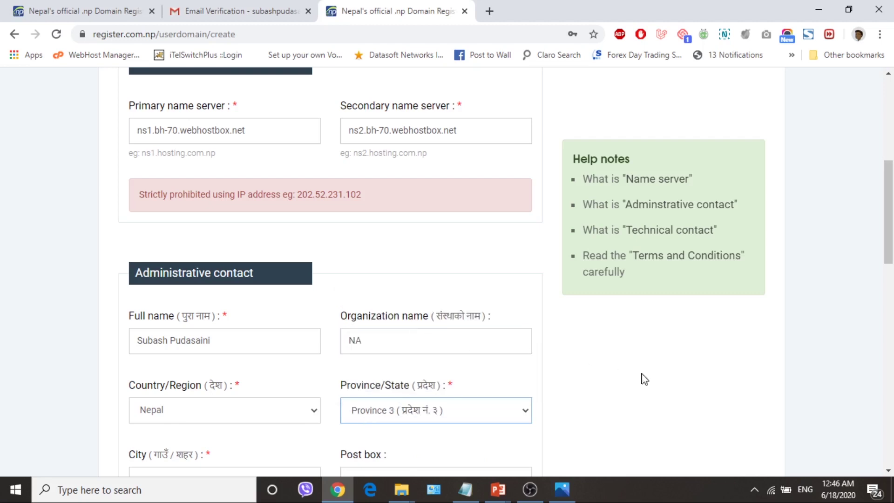
scroll(659, 386, down, 4)
Fill in the administrative contact's city, e-mail address and mobile number
click(232, 287)
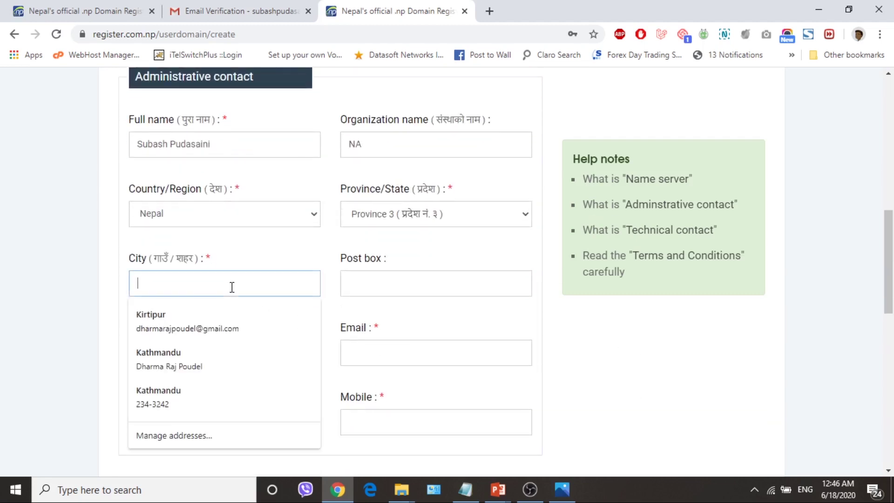
text(Danchi)
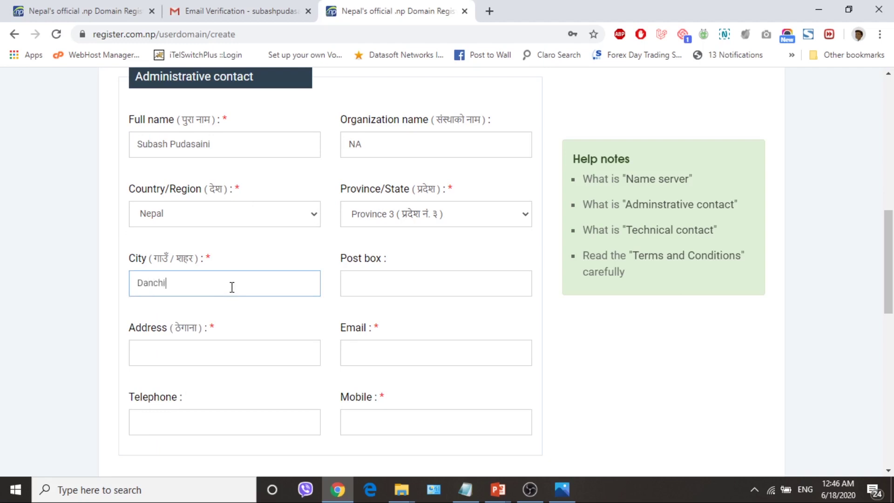
text(-02)
key(Tab)
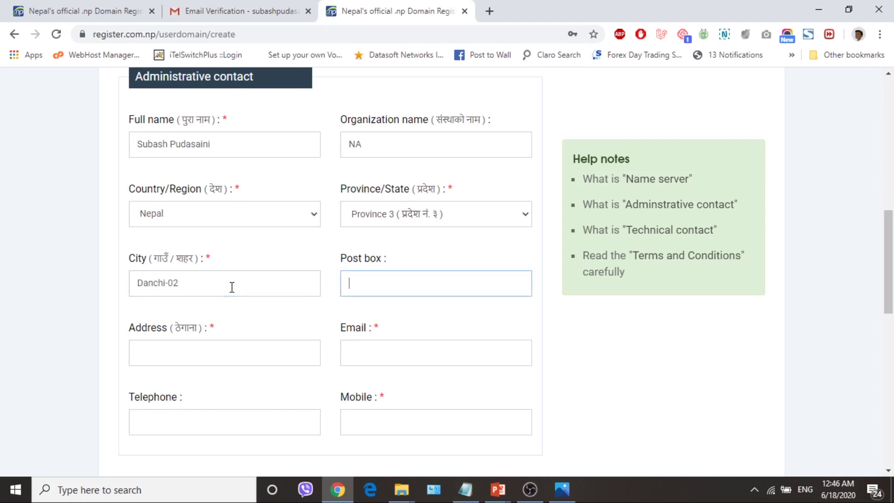
key(Tab)
text(Danchi-02)
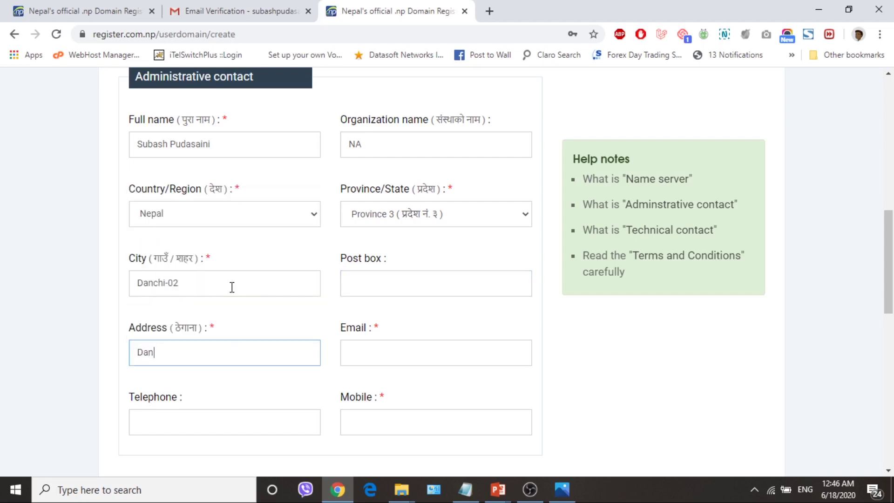
scroll(582, 268, down, 1)
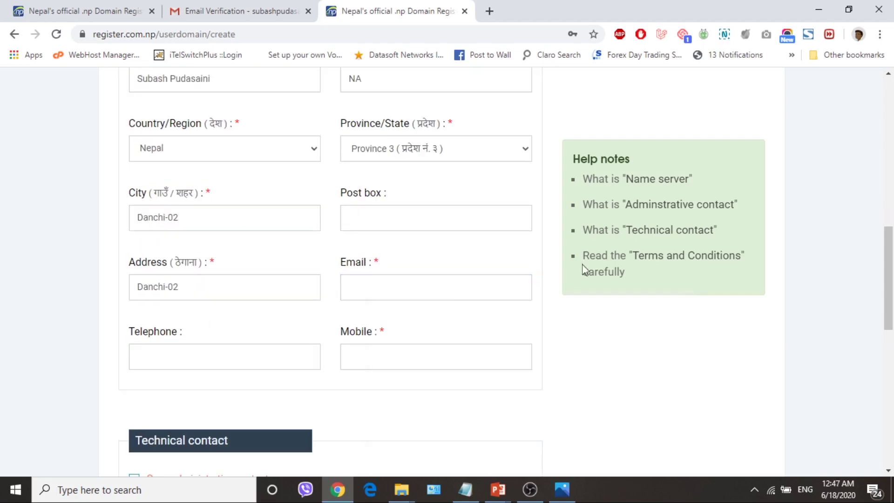
click(371, 283)
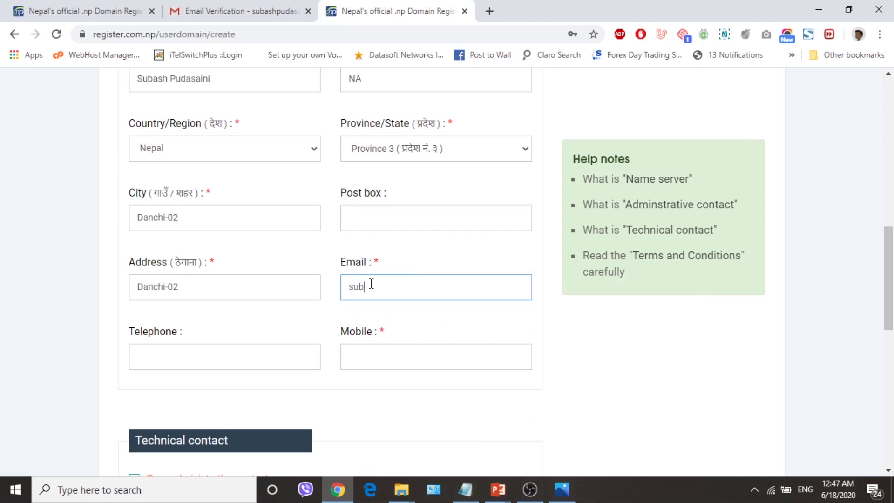
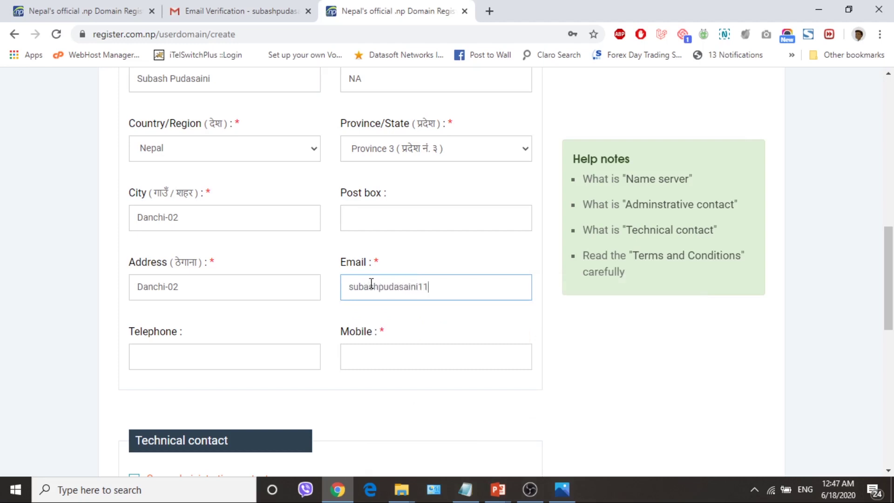
click(380, 362)
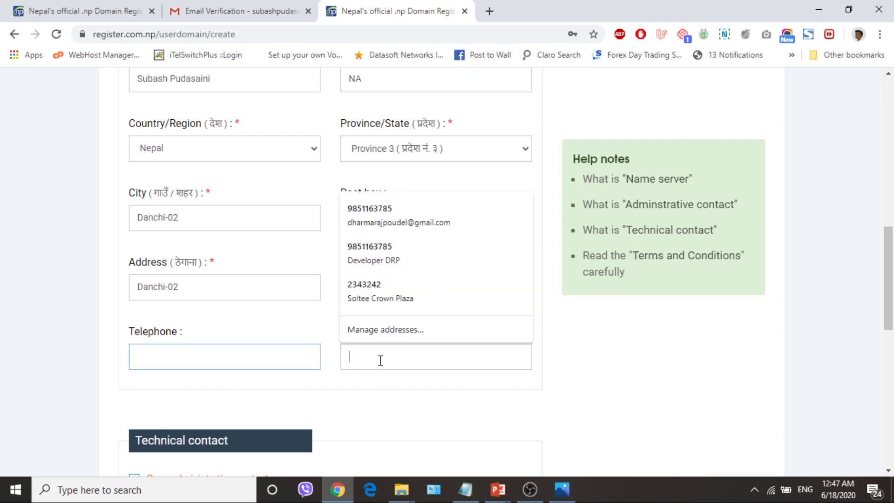
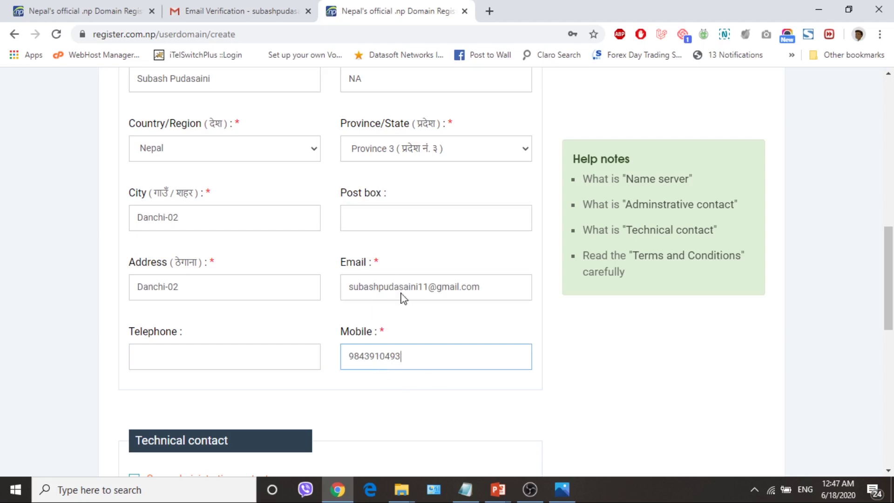
scroll(461, 379, down, 4)
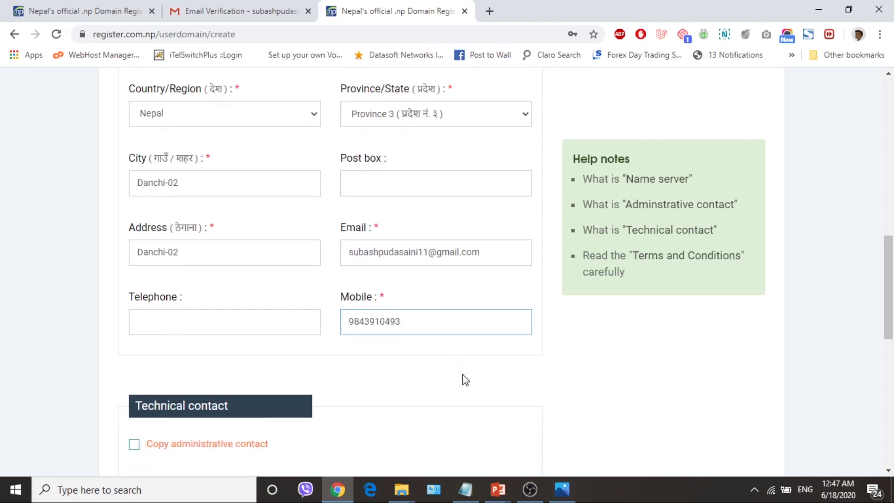
scroll(291, 343, up, 9)
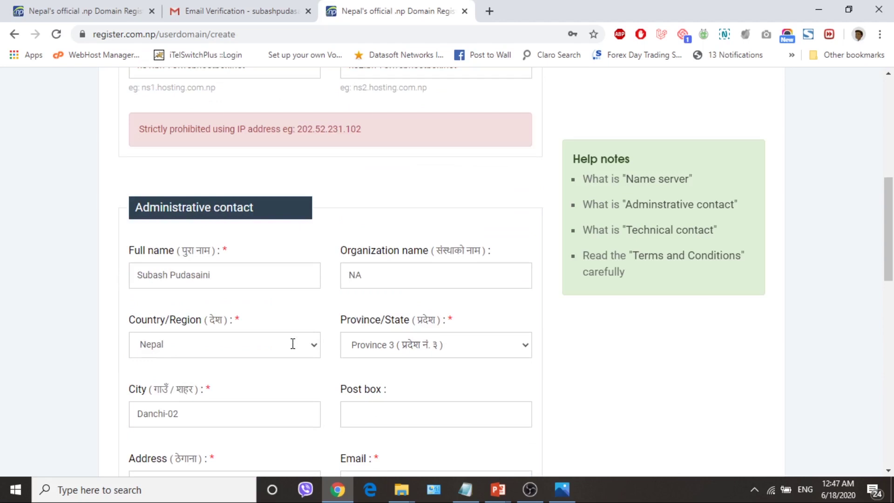
scroll(294, 348, down, 1)
scroll(294, 350, down, 2)
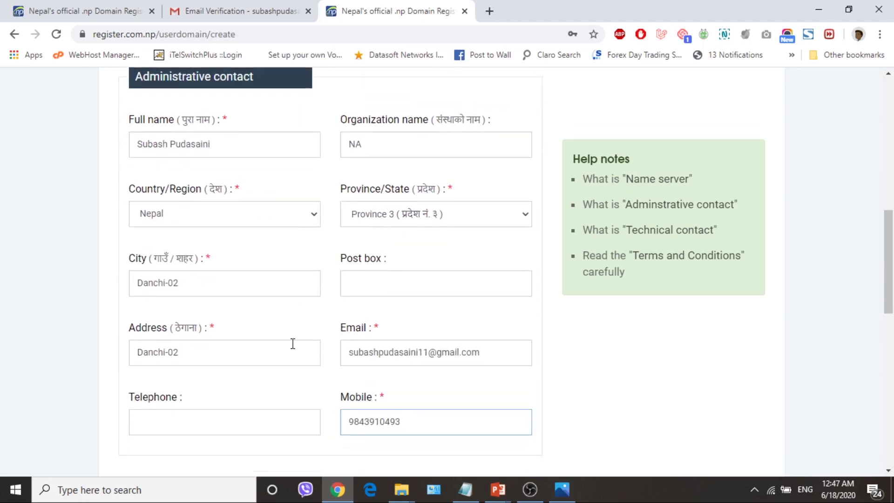
scroll(292, 343, down, 3)
scroll(399, 413, down, 1)
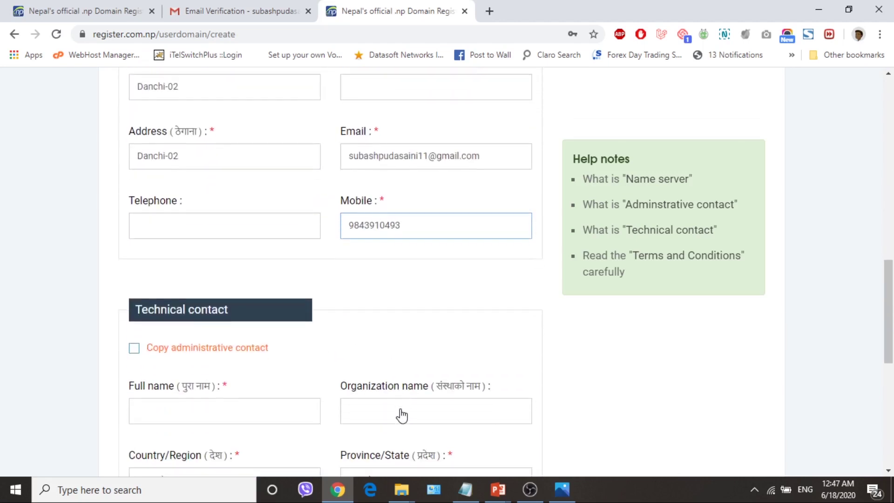
scroll(402, 408, up, 5)
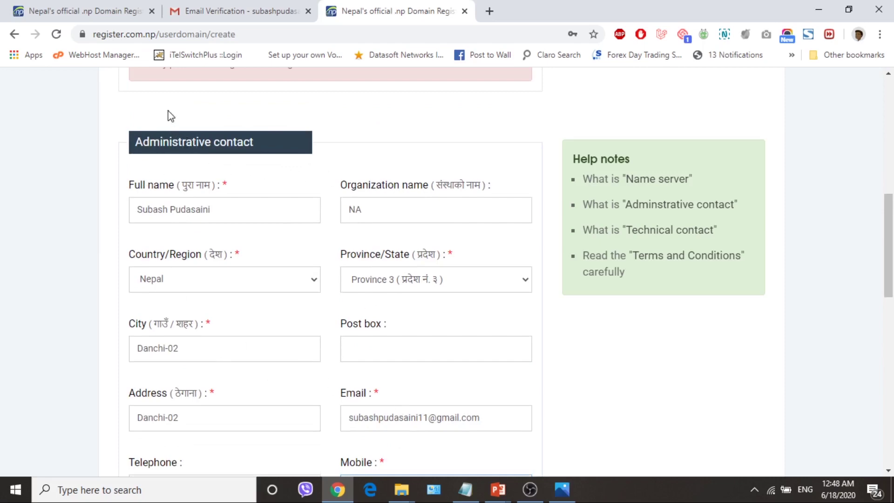
scroll(276, 279, down, 1)
scroll(276, 279, down, 10)
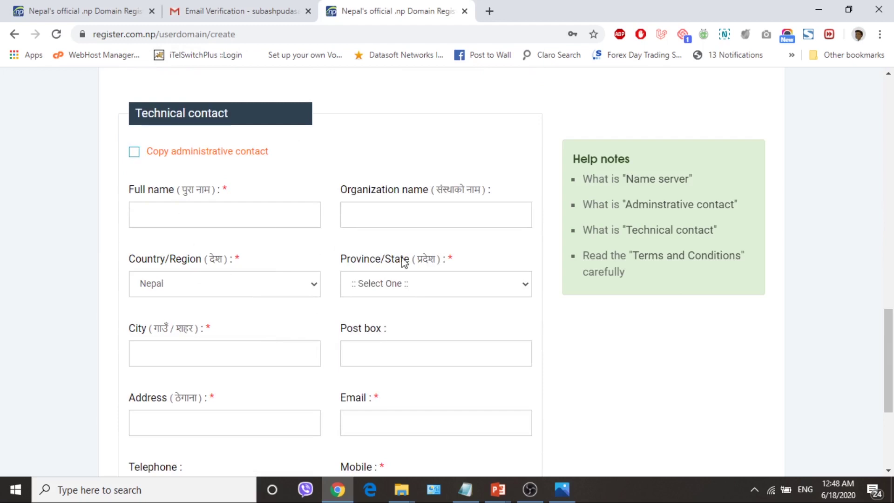
Copy the administrative details to the technical contact, then save with Save & Continue
scroll(404, 258, up, 3)
click(134, 283)
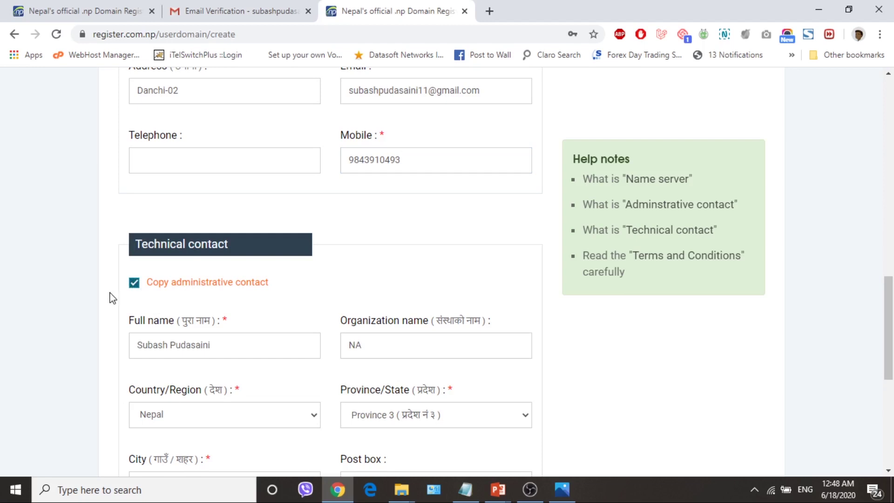
scroll(265, 289, down, 4)
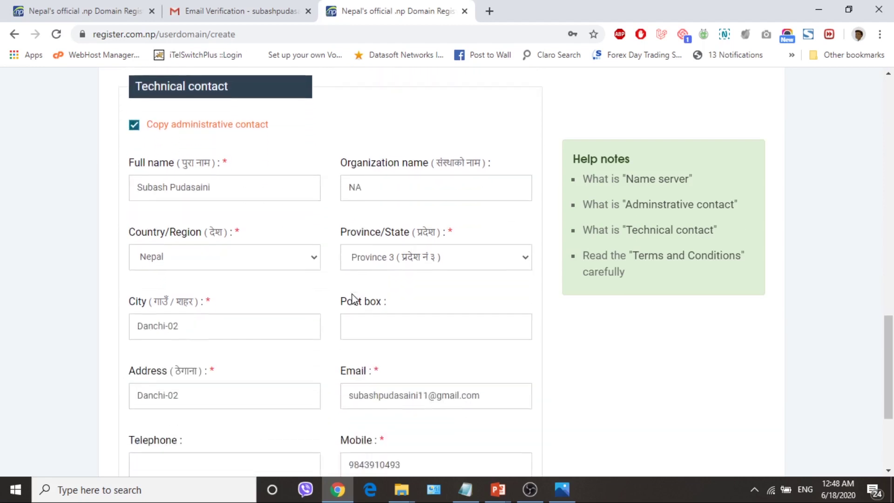
scroll(306, 354, down, 3)
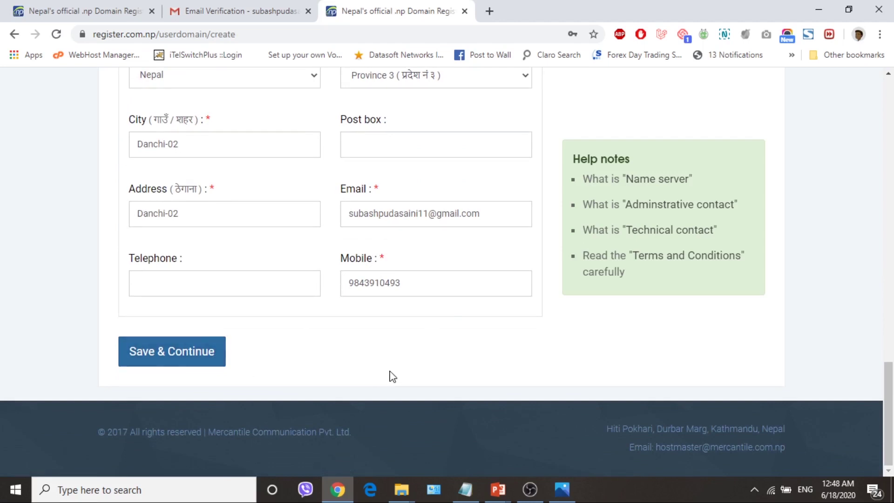
scroll(322, 375, up, 1)
scroll(319, 375, down, 1)
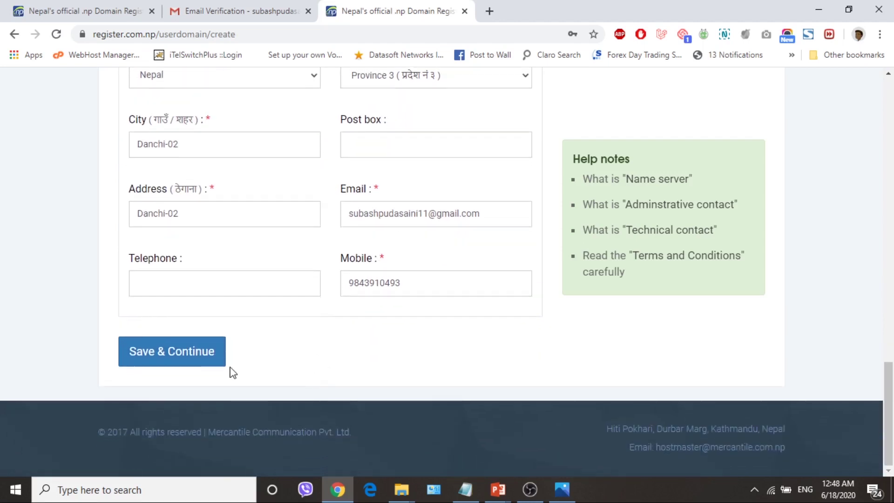
click(189, 355)
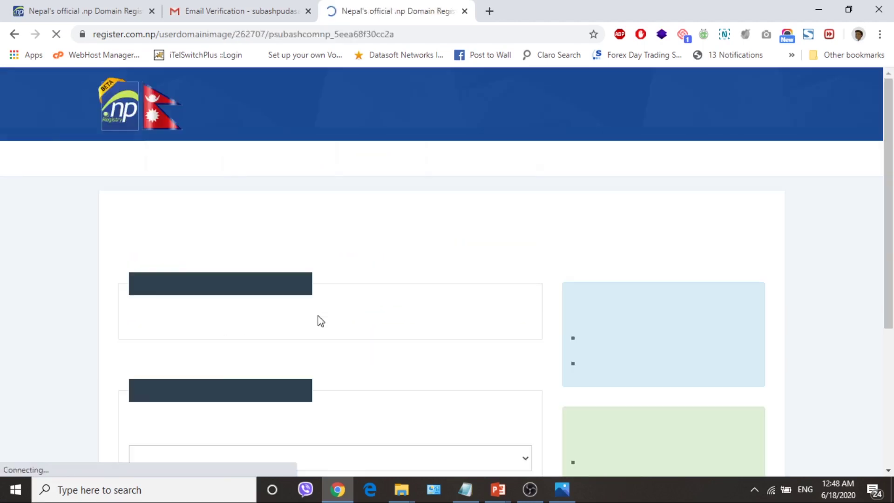
Attach the handwritten request letter image as the 'Cover letter' document and save it
scroll(458, 353, down, 4)
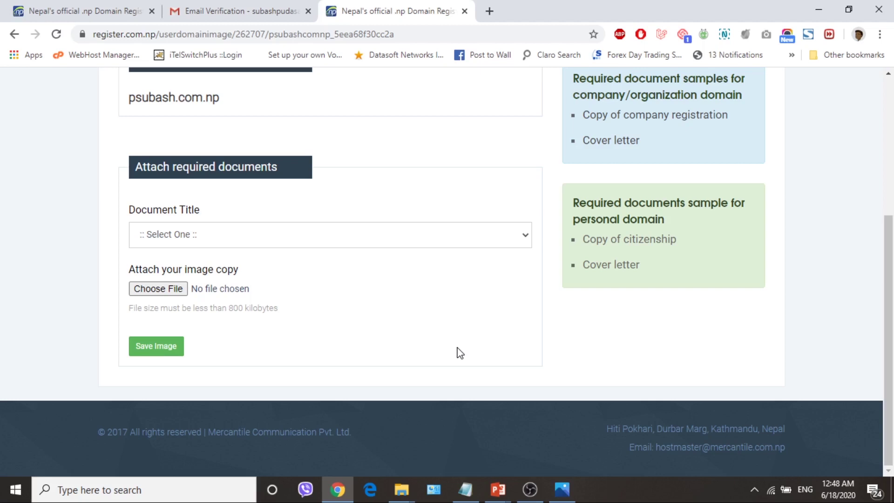
click(192, 240)
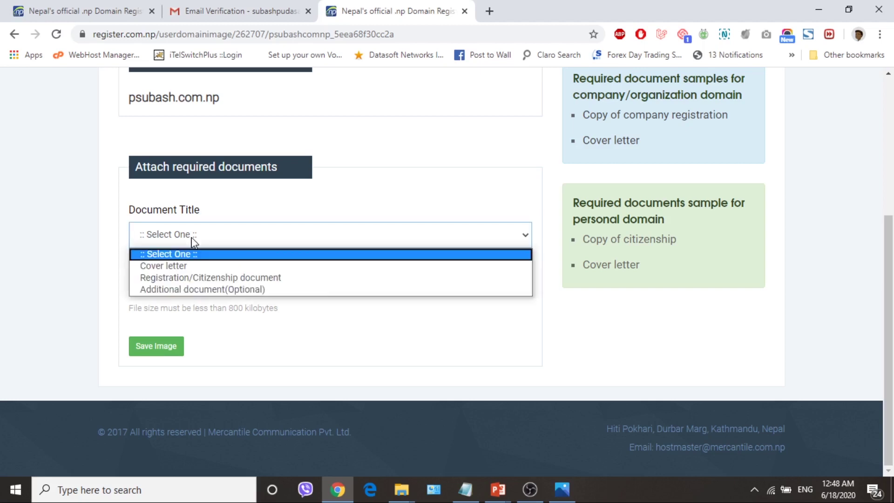
click(184, 266)
click(164, 289)
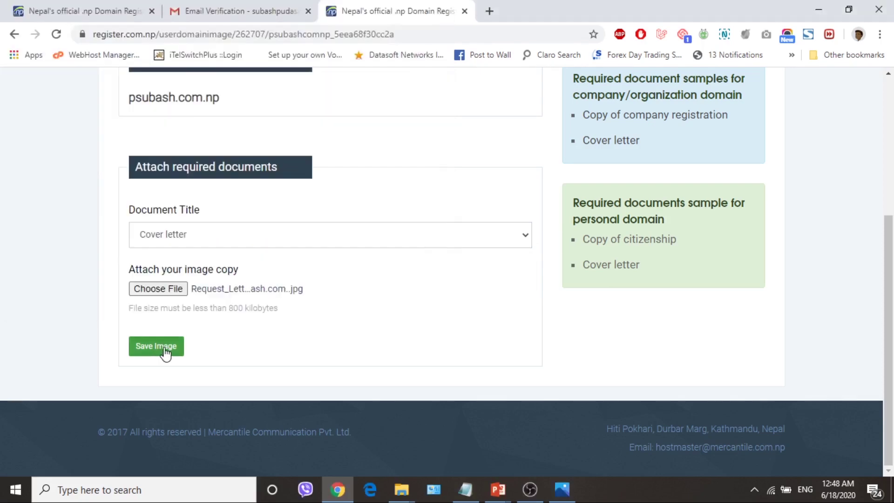
click(166, 347)
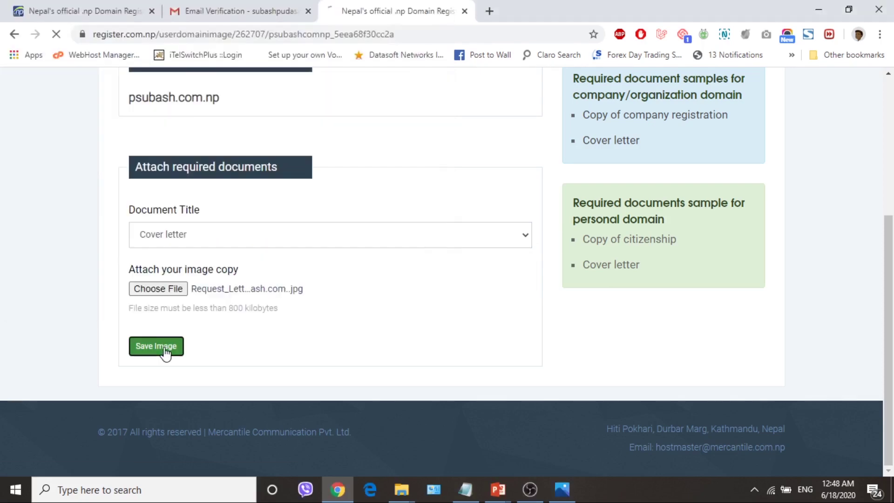
scroll(379, 361, down, 8)
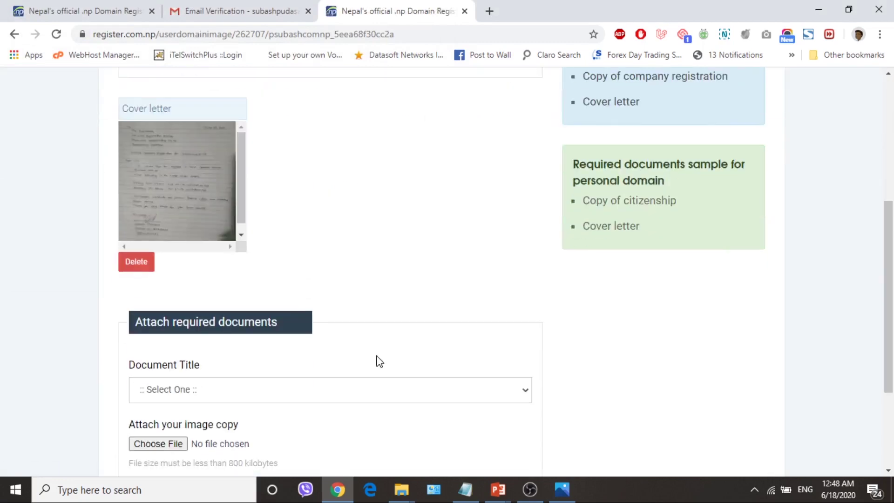
Attach the citizenship image as the 'Registration/Citizenship document' and save it
click(197, 269)
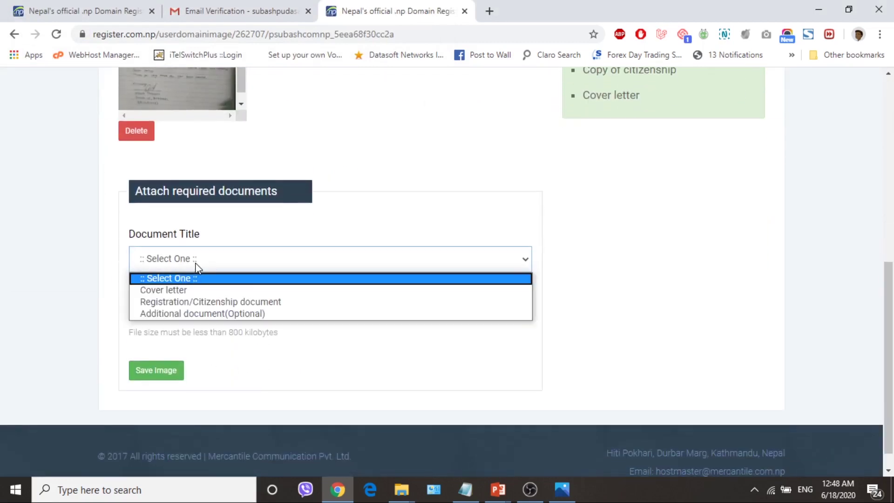
click(214, 303)
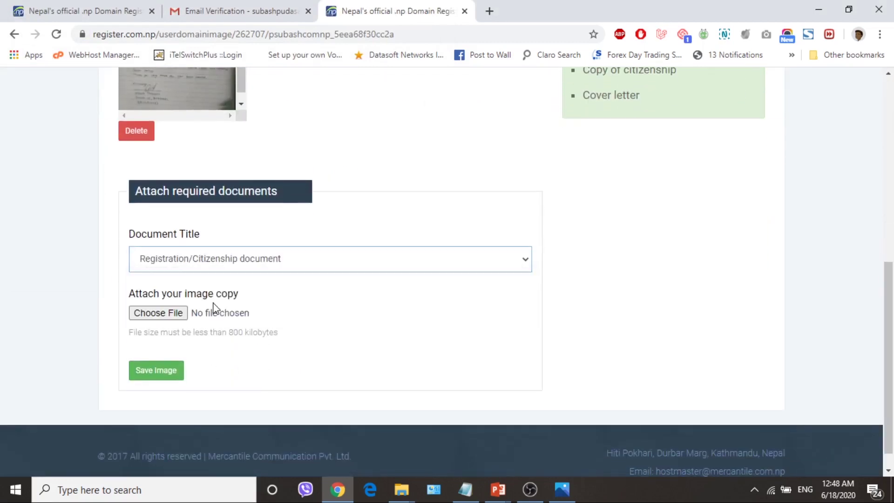
click(175, 315)
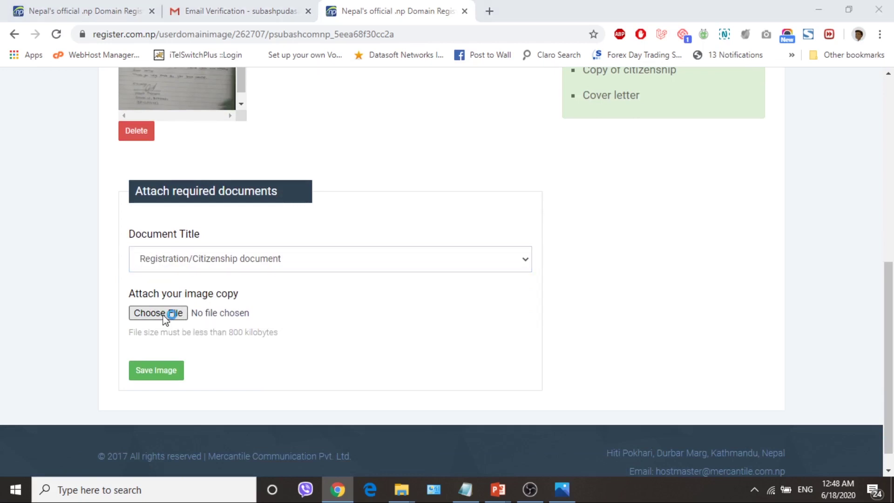
click(153, 107)
click(334, 292)
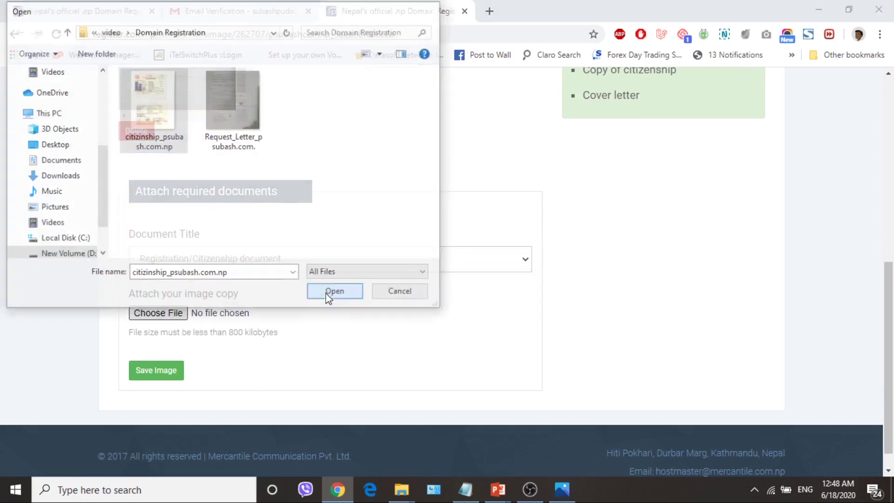
click(149, 373)
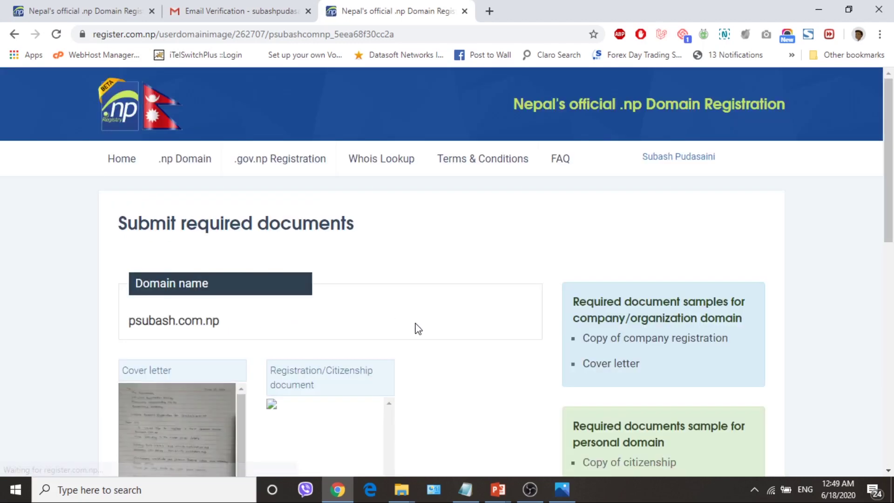
scroll(402, 325, down, 5)
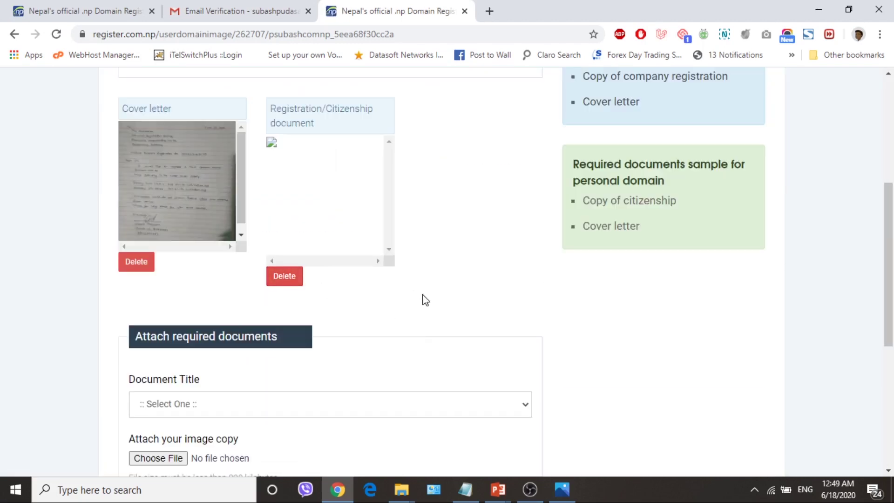
scroll(425, 299, up, 5)
scroll(460, 370, down, 4)
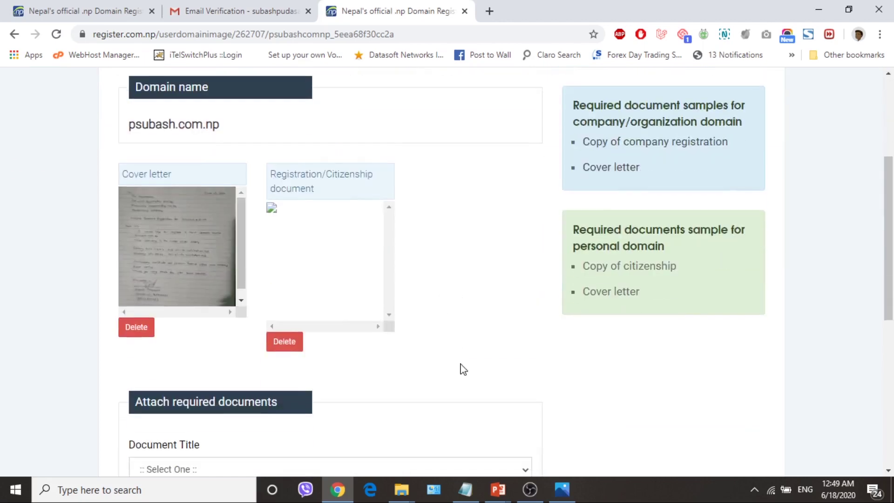
scroll(464, 369, down, 3)
scroll(464, 369, up, 3)
Submit the psubash.com.np request with Request domain from the bottom of the documents page
scroll(471, 296, down, 4)
scroll(337, 210, up, 3)
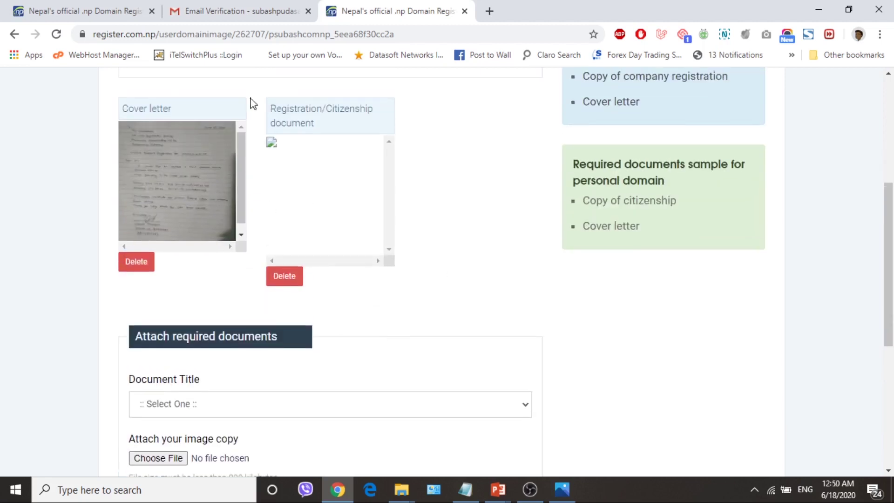
scroll(495, 265, down, 3)
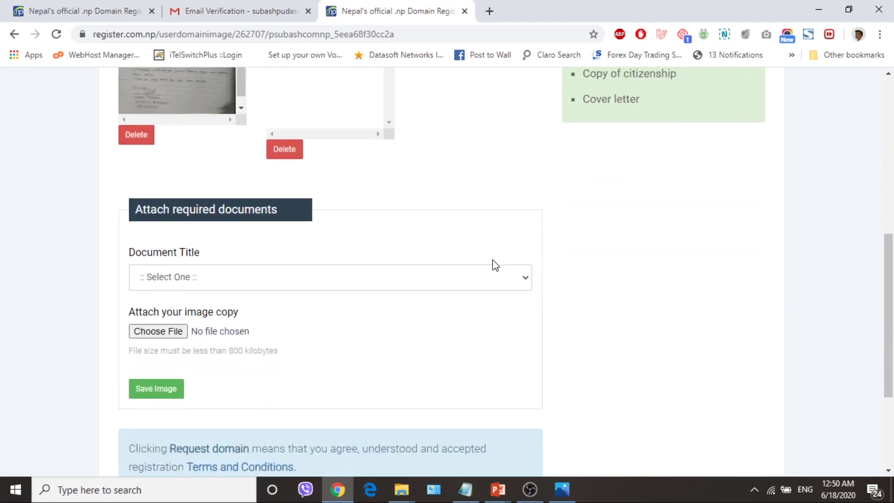
scroll(495, 265, down, 2)
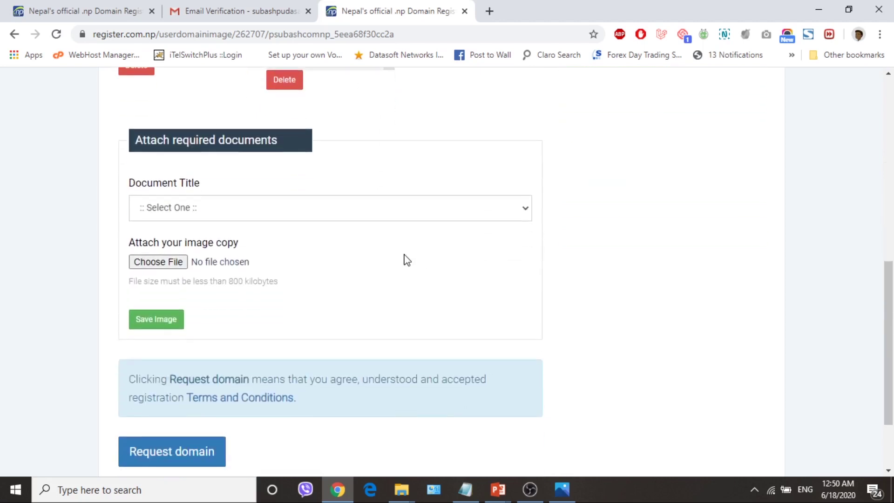
scroll(407, 260, up, 9)
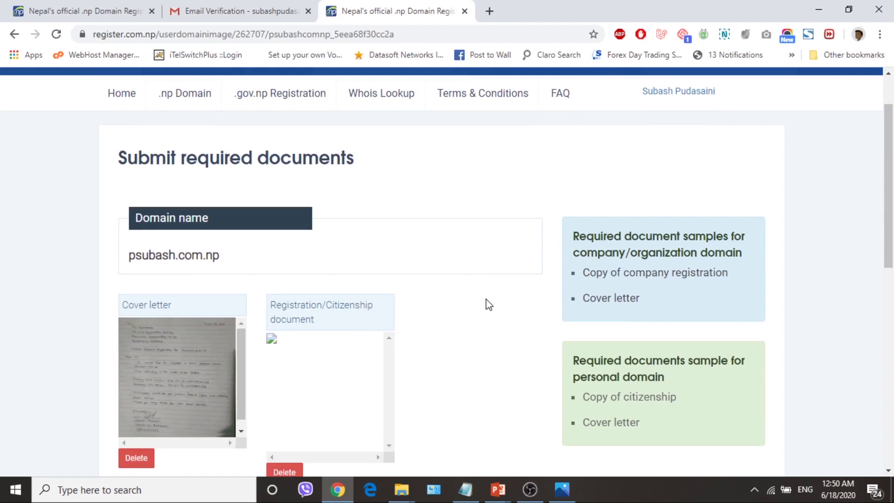
scroll(488, 305, up, 2)
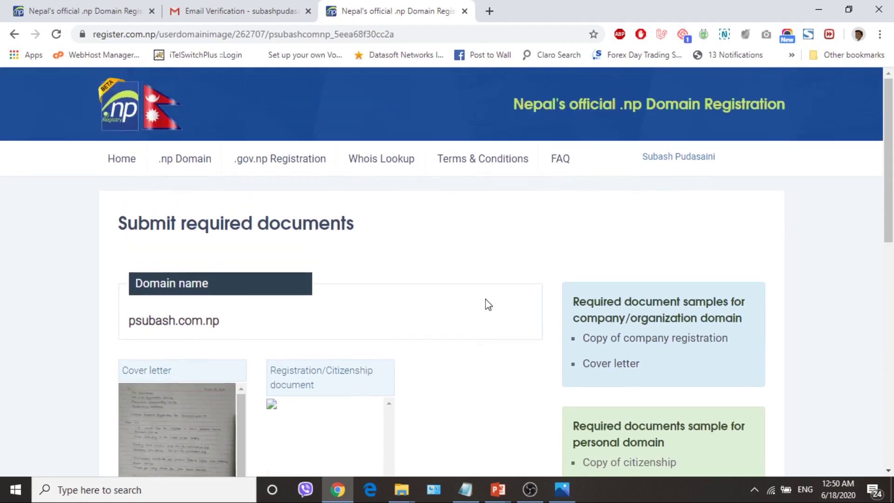
scroll(488, 304, down, 10)
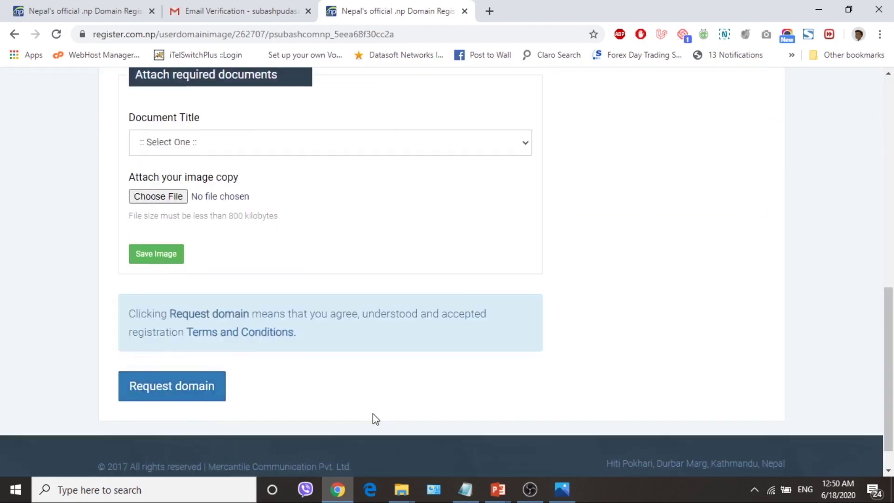
click(192, 394)
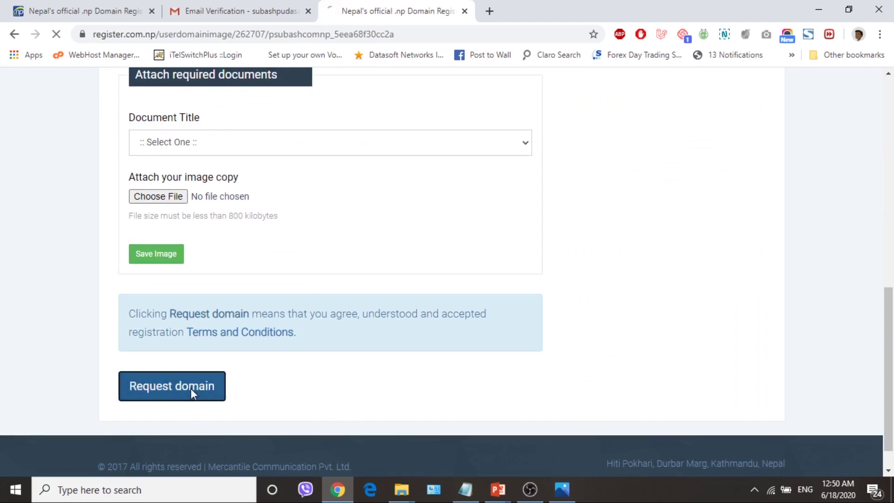
scroll(423, 361, down, 2)
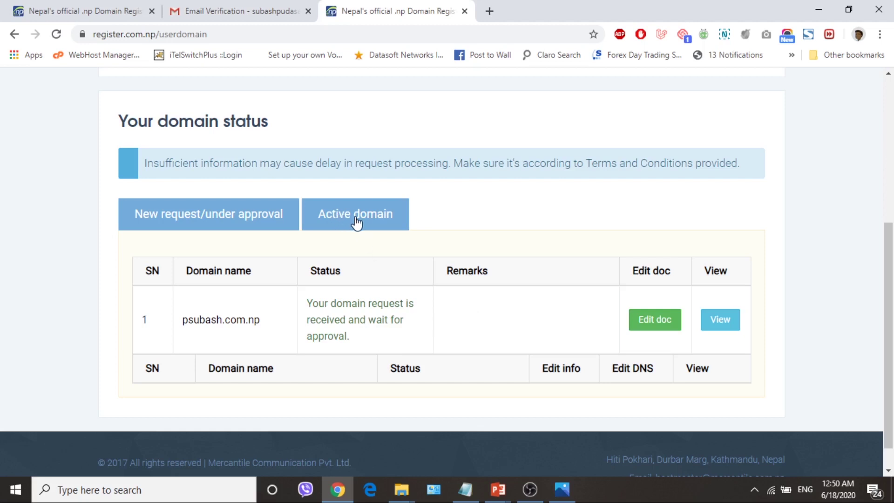
triple_click(387, 220)
click(205, 214)
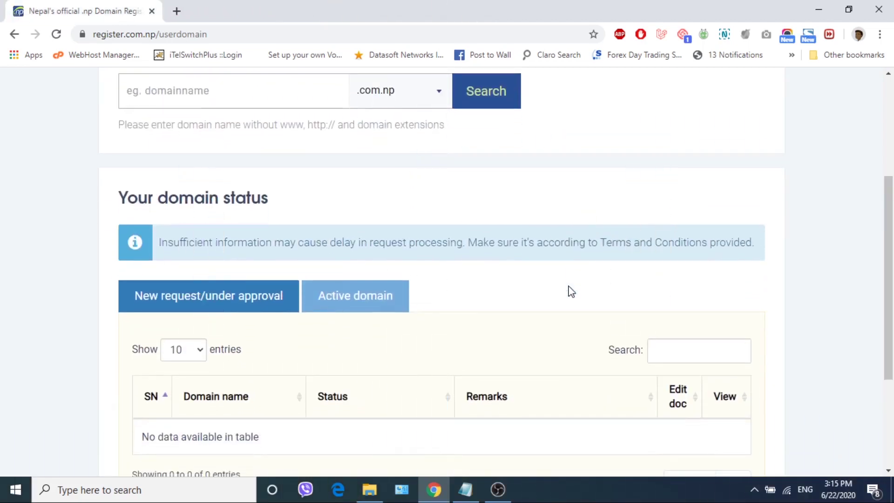
Switch the domain status view to the Active domain list showing psubash.com.np as Active
scroll(569, 291, up, 2)
scroll(571, 291, up, 2)
scroll(571, 292, down, 4)
scroll(572, 292, down, 1)
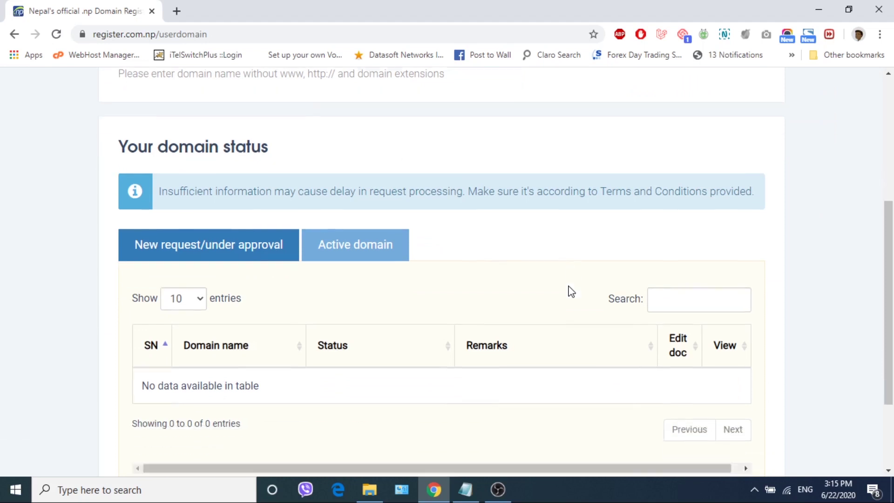
click(364, 239)
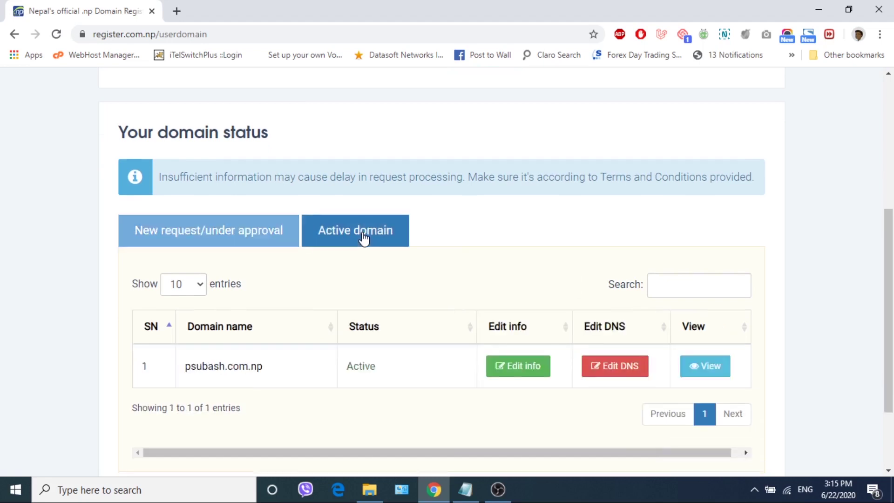
scroll(364, 239, down, 1)
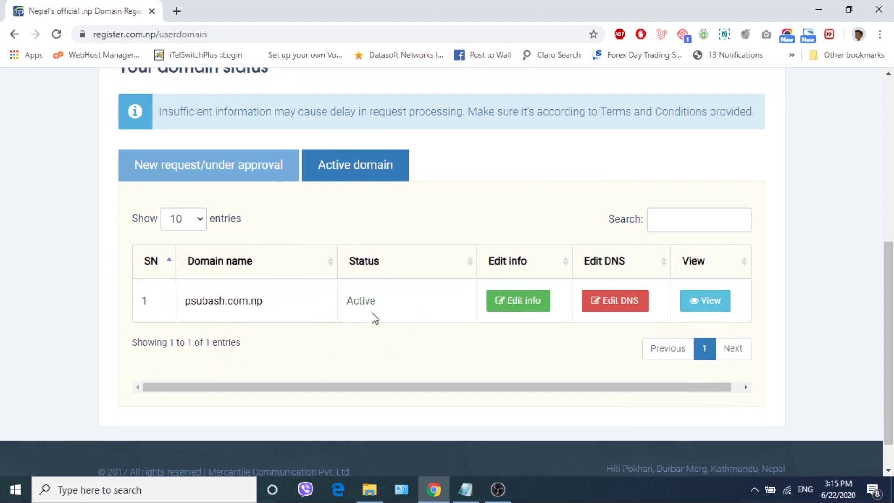
scroll(415, 327, down, 1)
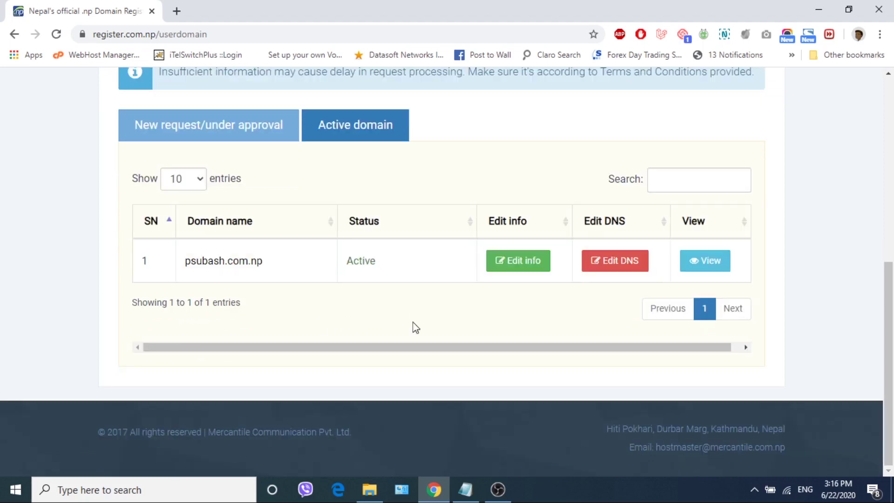